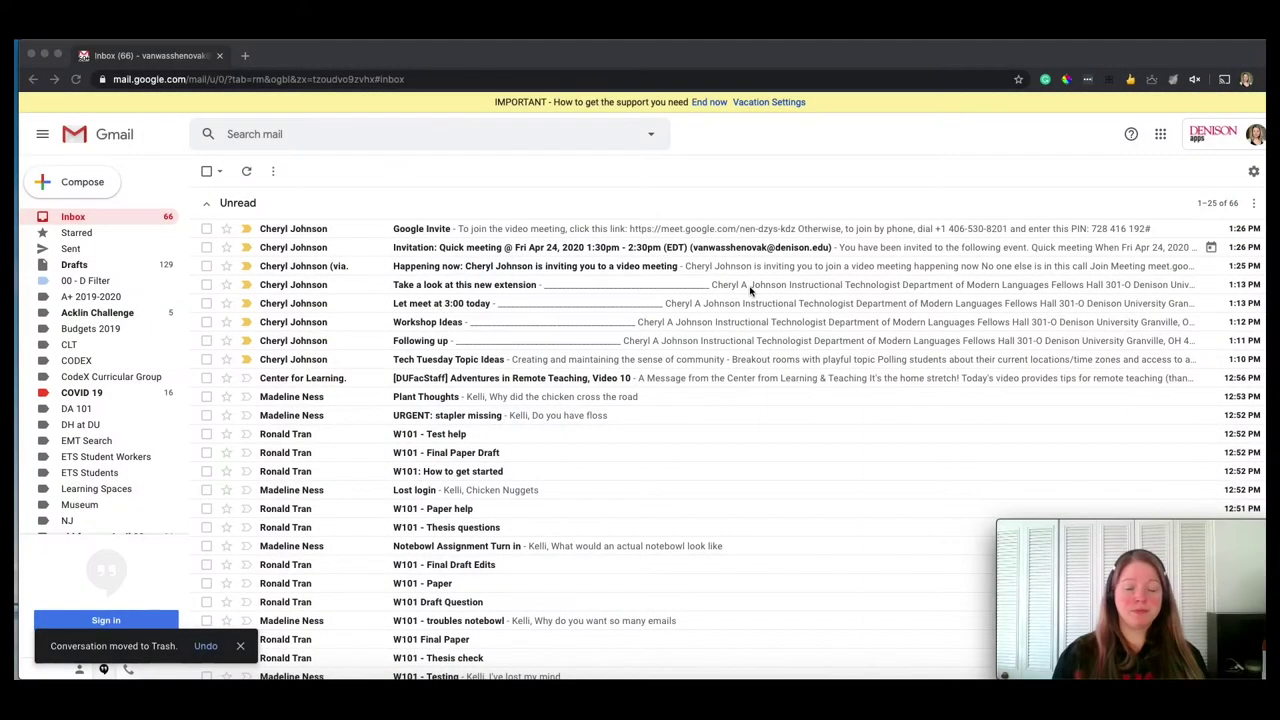
# Dismiss the deletion notification and open the mail settings for filters and blocked addresses
pyautogui.click(240, 645)
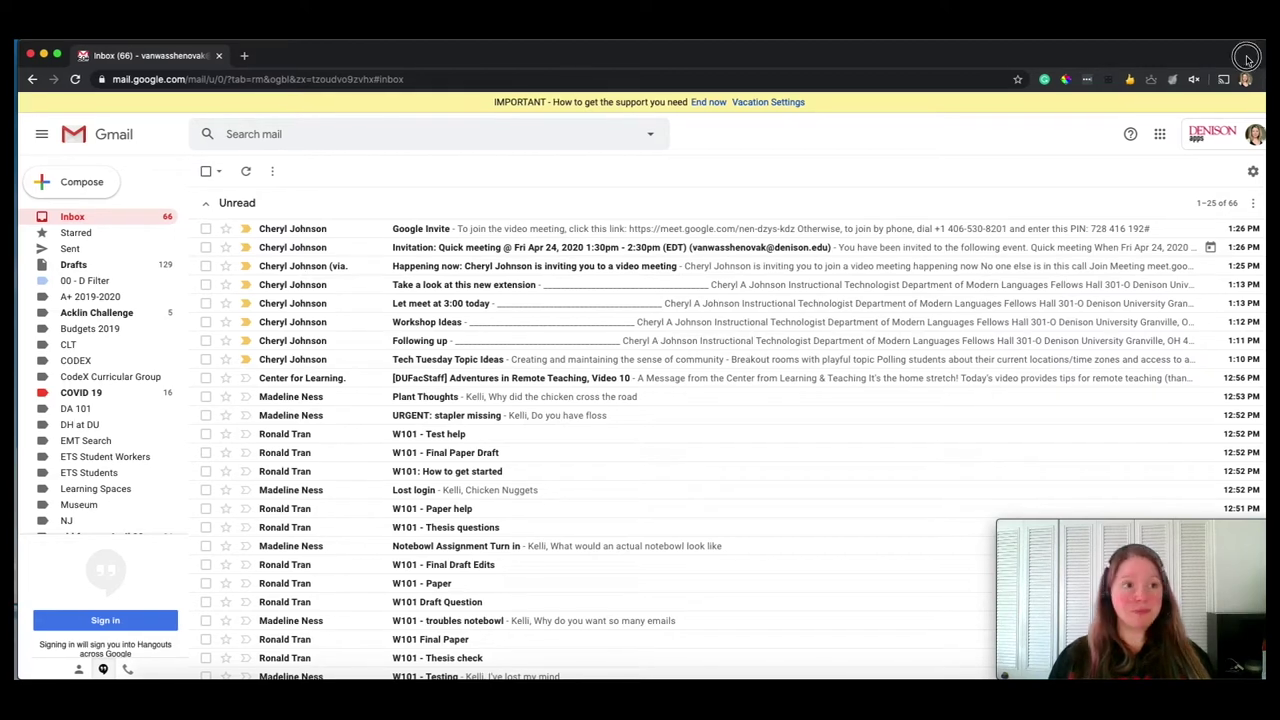
pyautogui.click(1245, 171)
pyautogui.click(1172, 252)
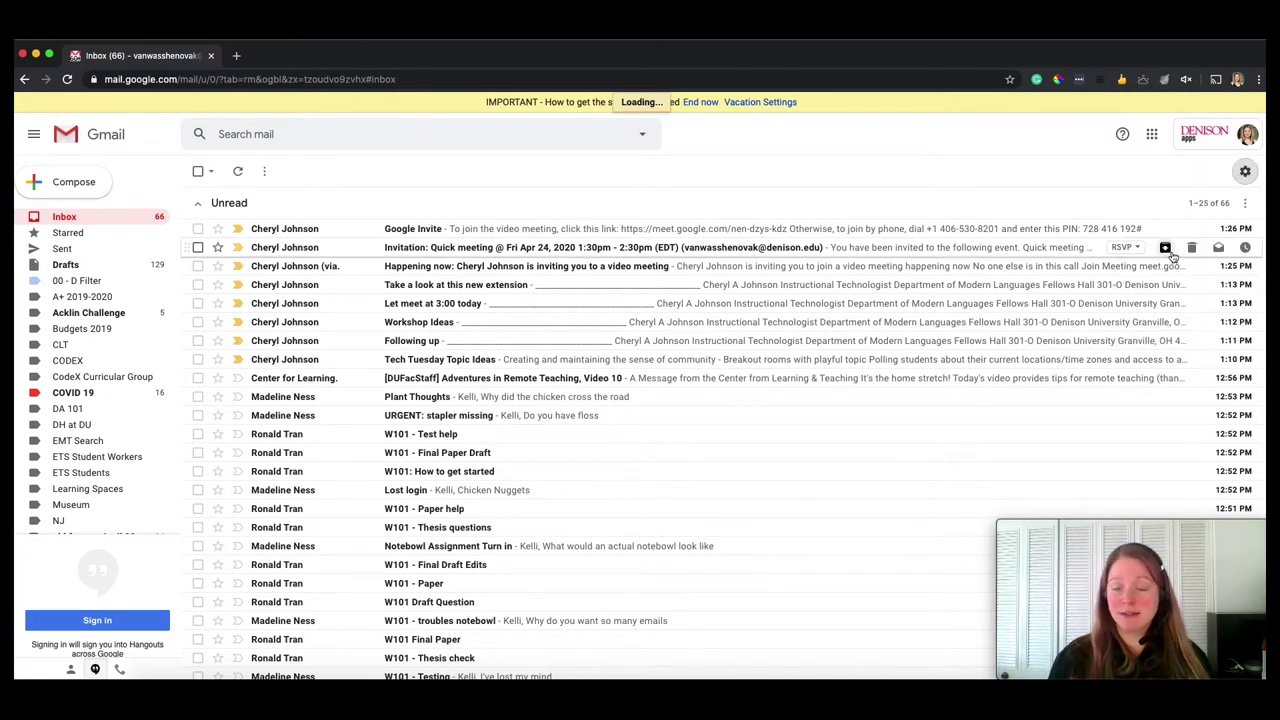
pyautogui.click(410, 200)
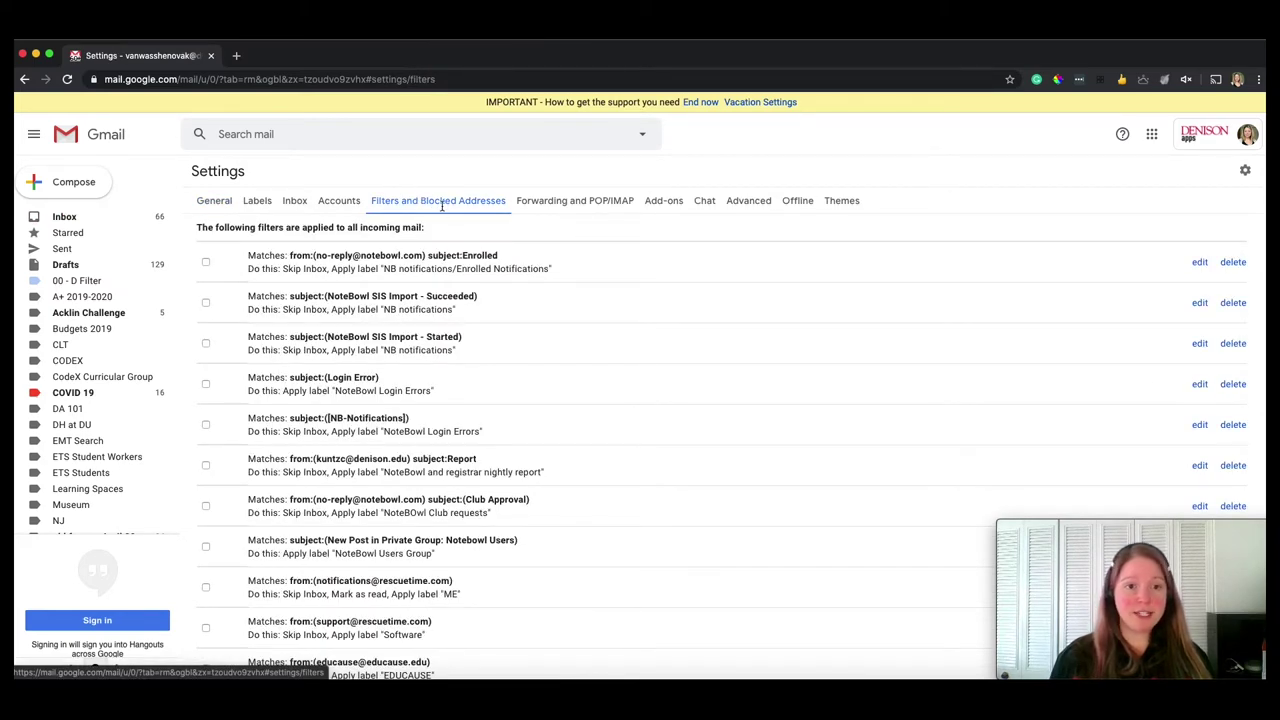
# Start a new filter for messages with the subject W101 and continue to its actions
pyautogui.scroll(-5, 592, 360)
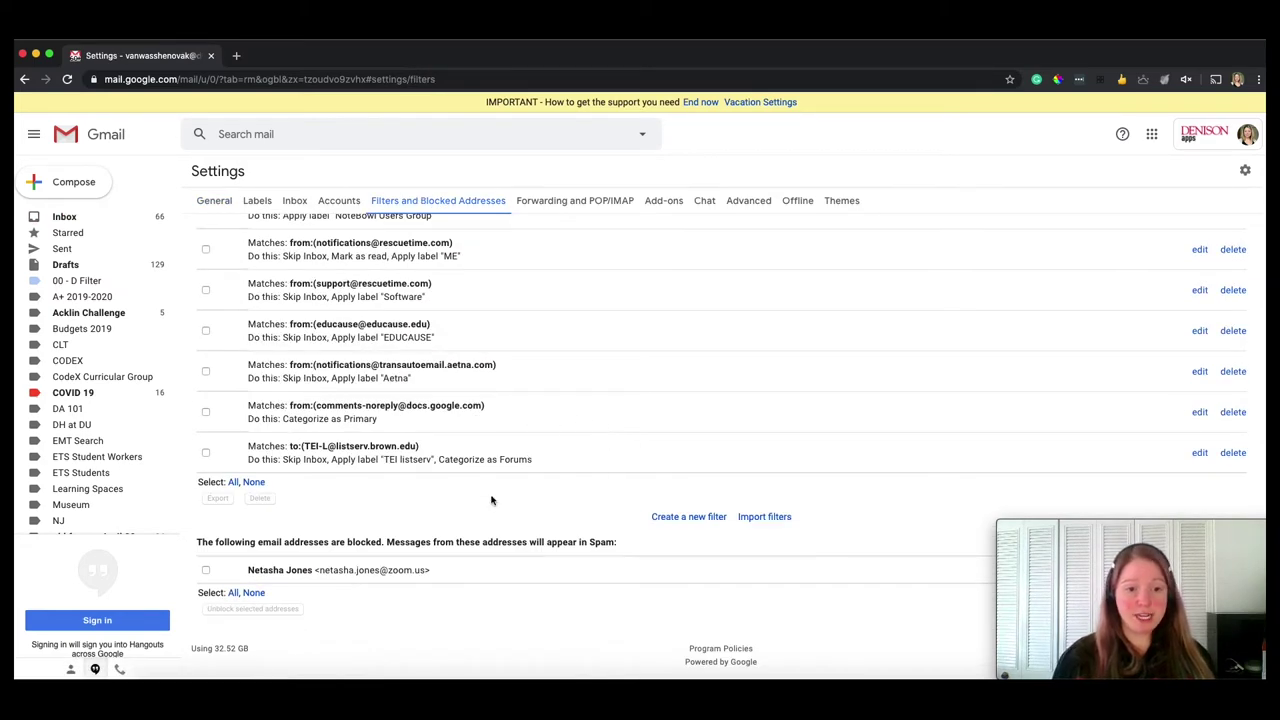
pyautogui.click(676, 517)
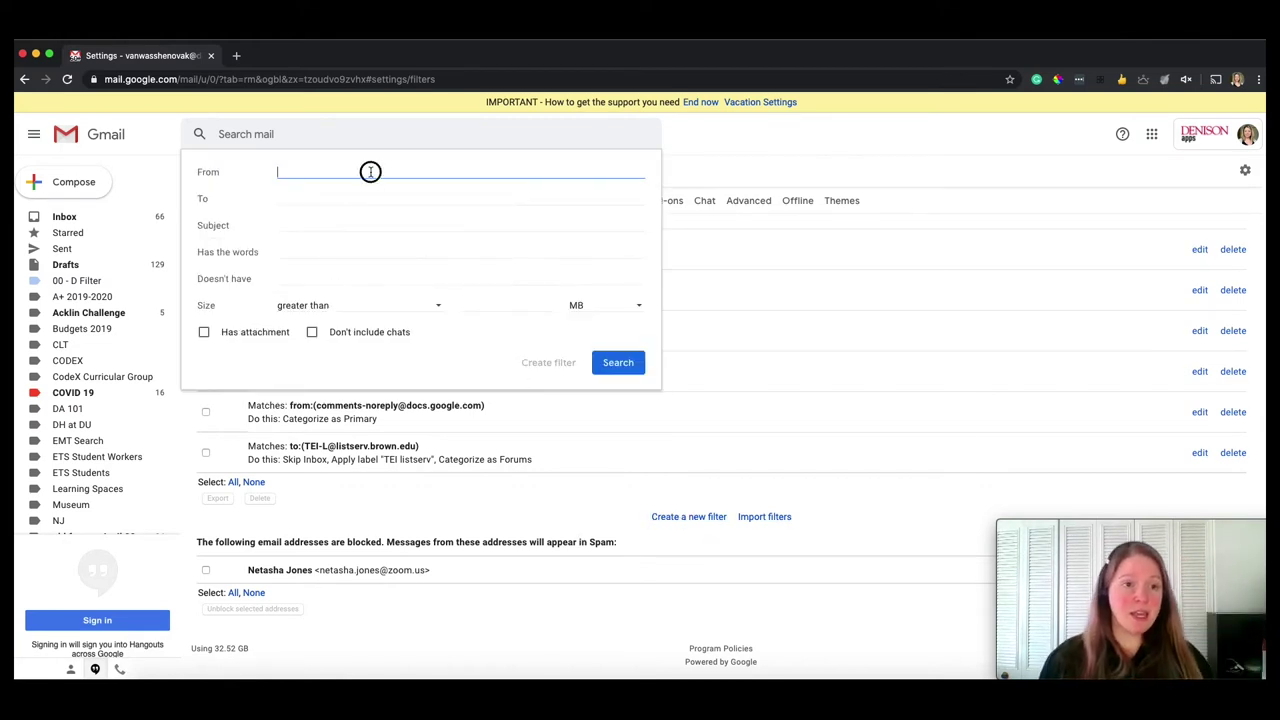
pyautogui.click(348, 224)
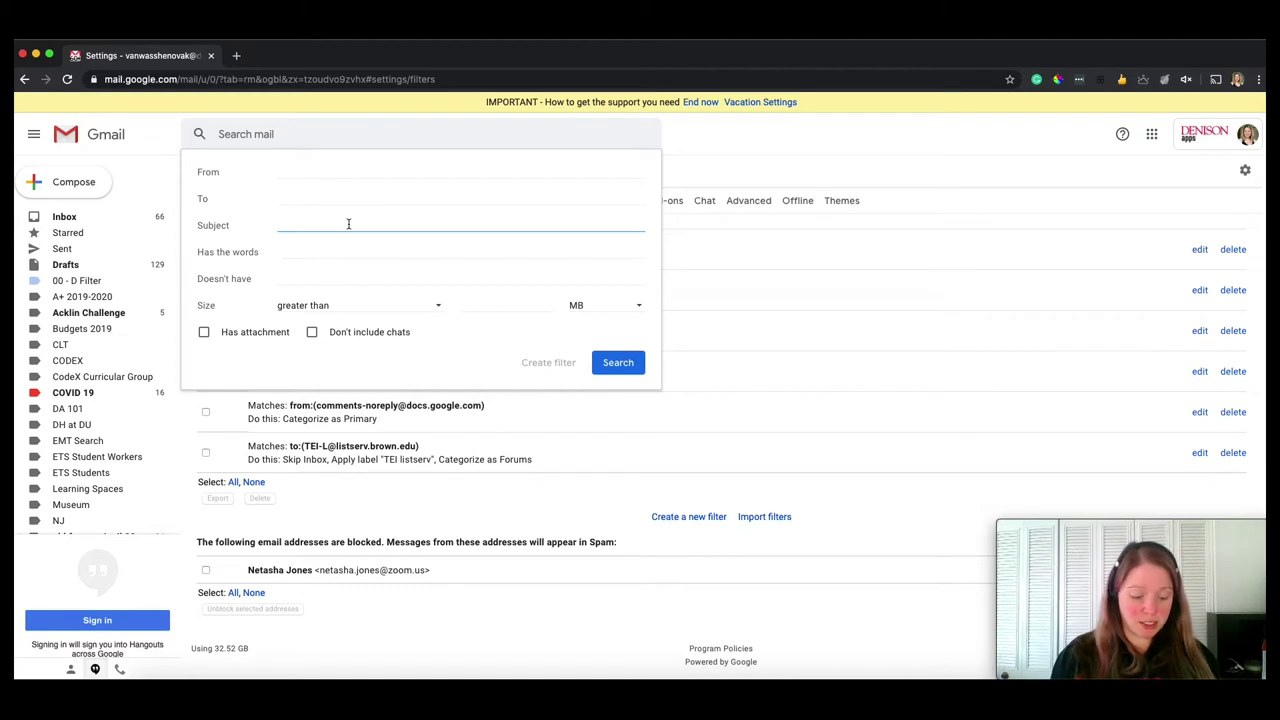
pyautogui.write('W101')
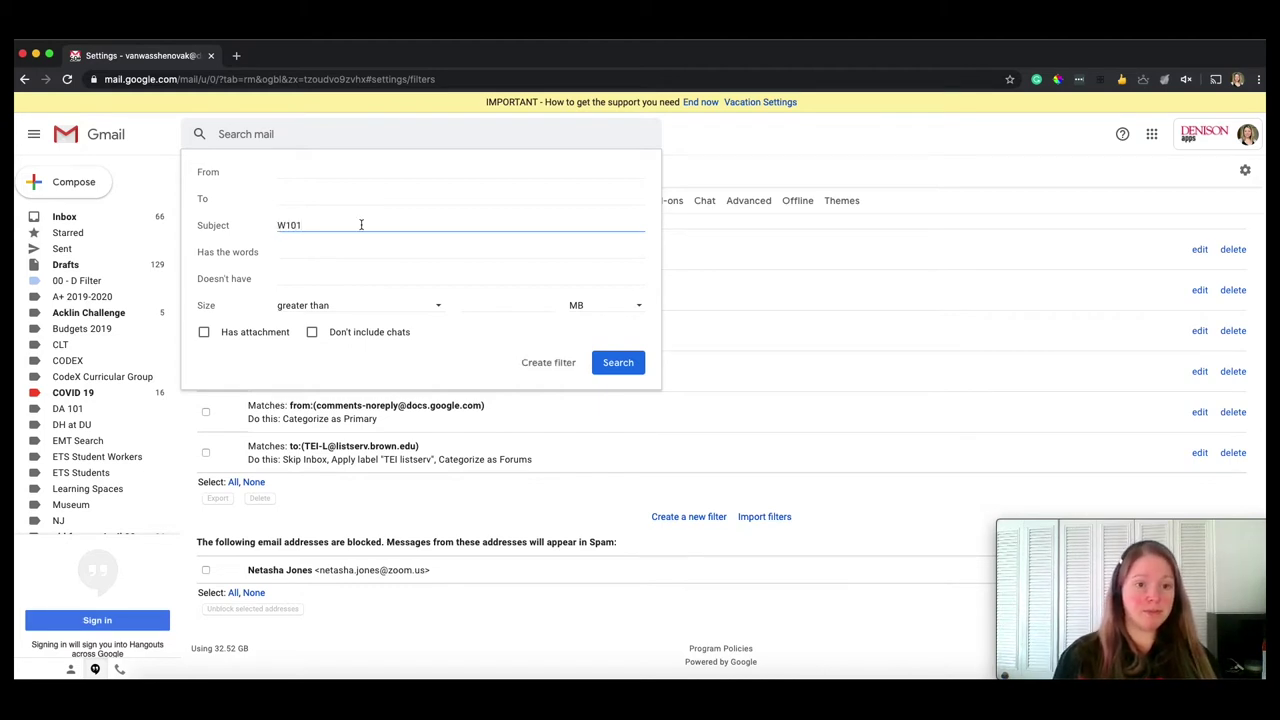
pyautogui.click(544, 365)
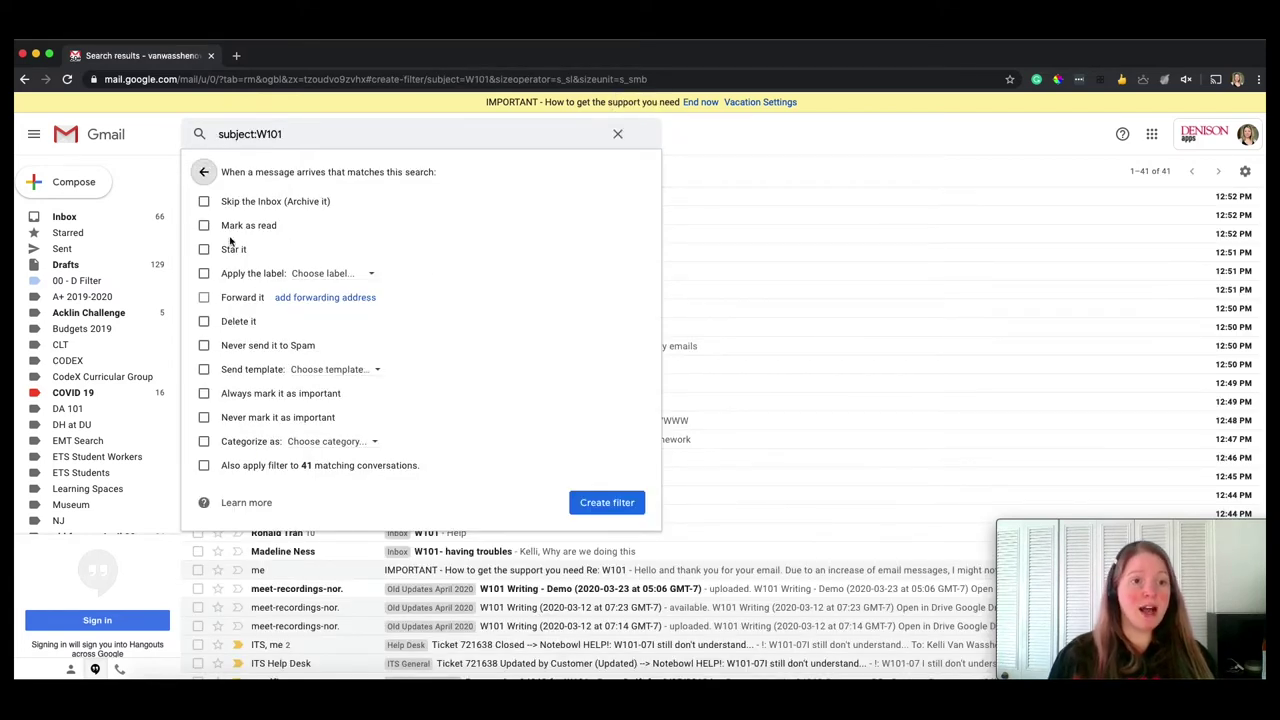
# Choose to apply a new label in the filter and enter W101 as the label name
pyautogui.click(371, 275)
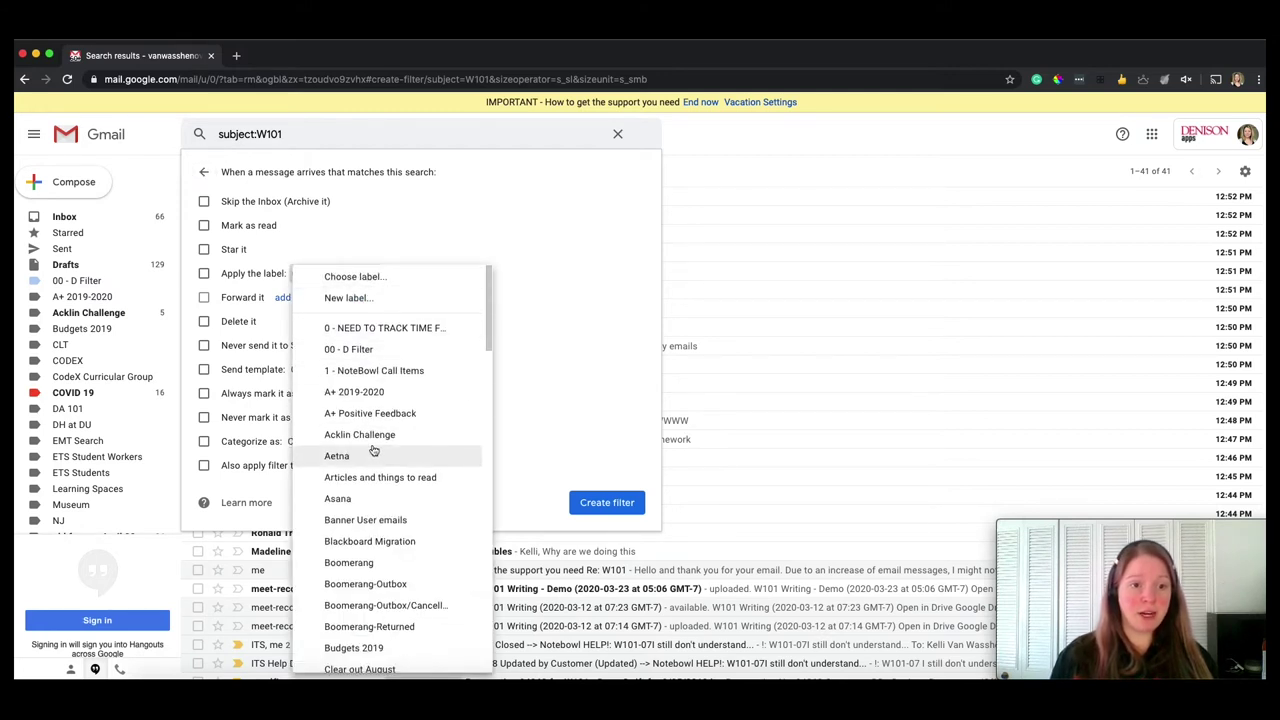
pyautogui.click(352, 297)
pyautogui.write('W101')
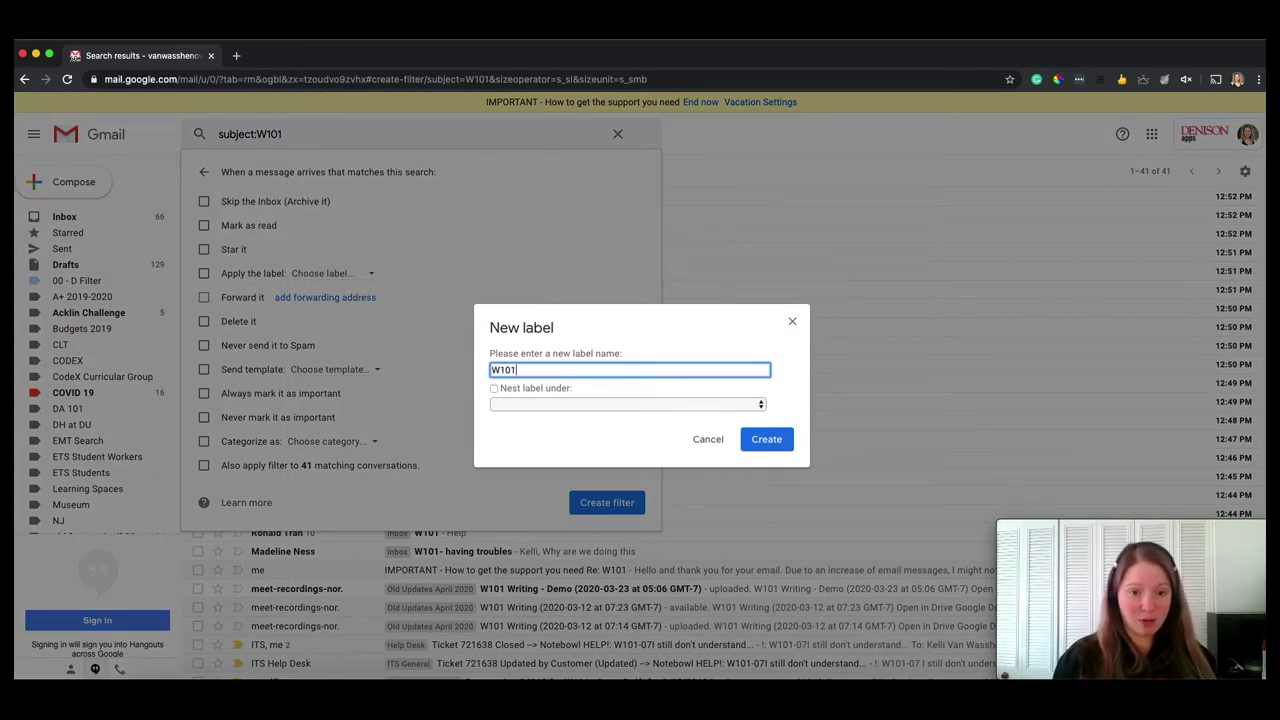
pyautogui.write('Spring ')
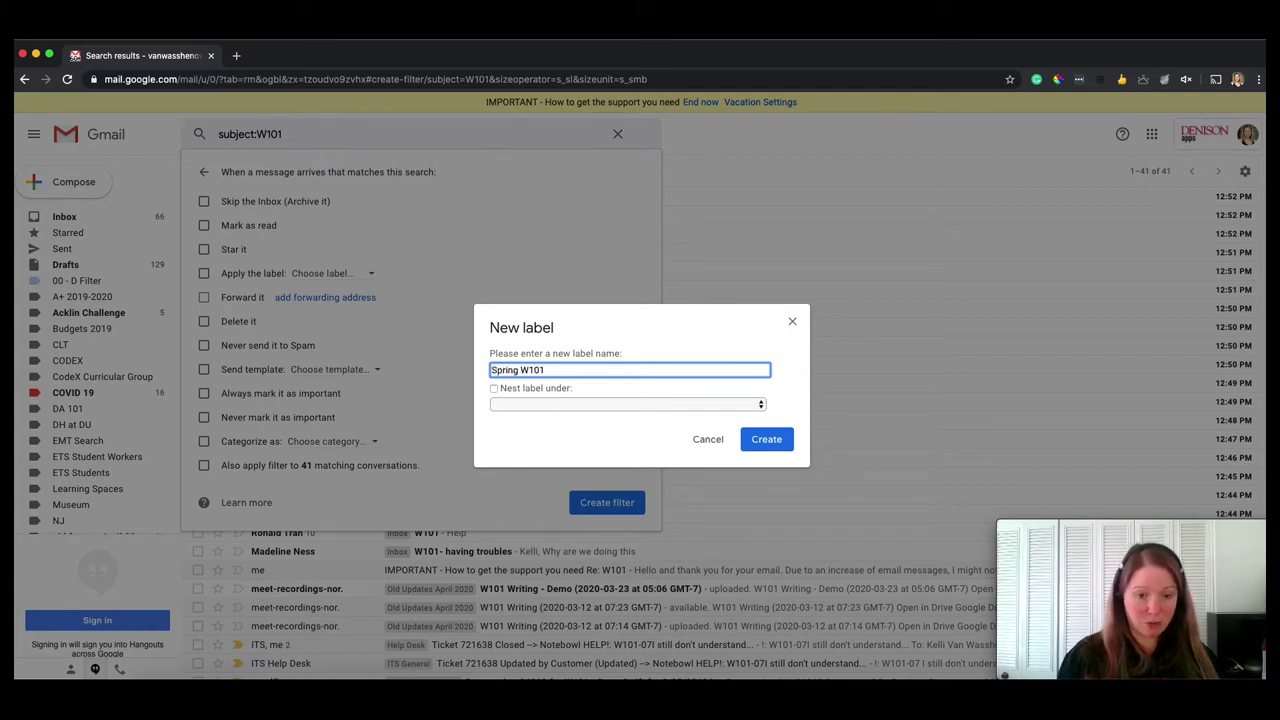
pyautogui.write('2020')
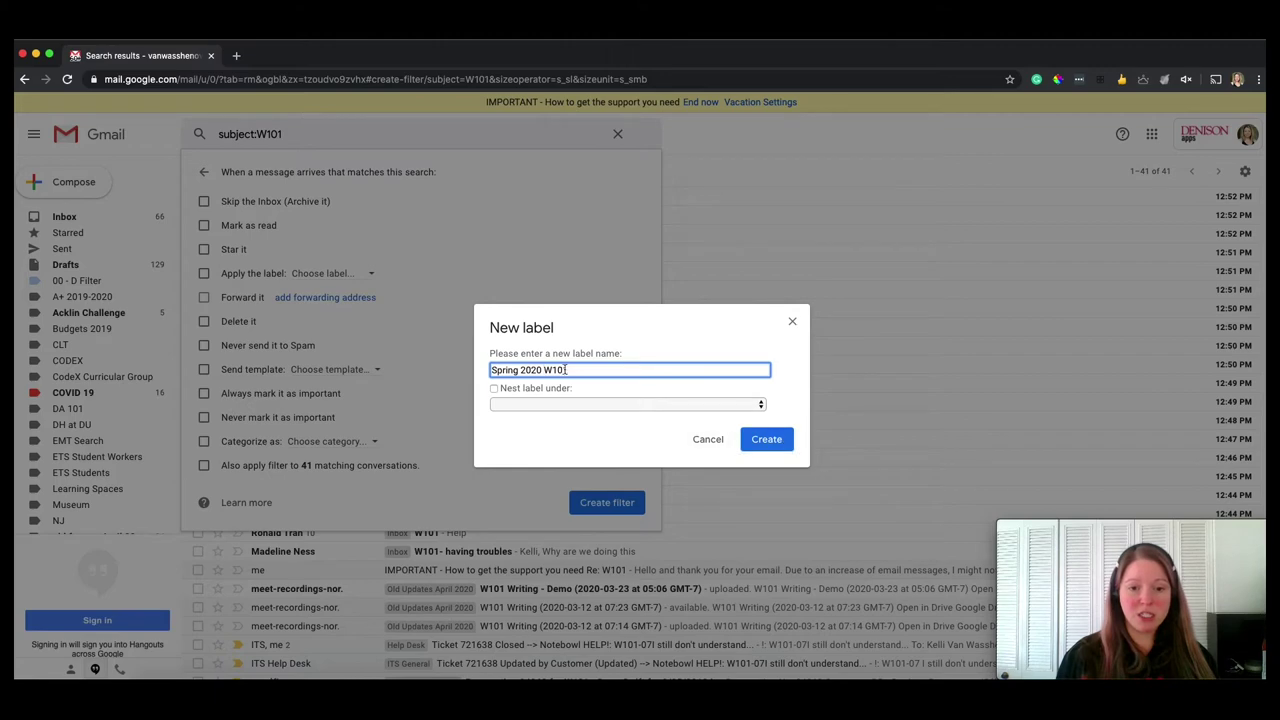
pyautogui.moveTo(544, 370); pyautogui.dragTo(489, 370)
pyautogui.press('BackSpace')
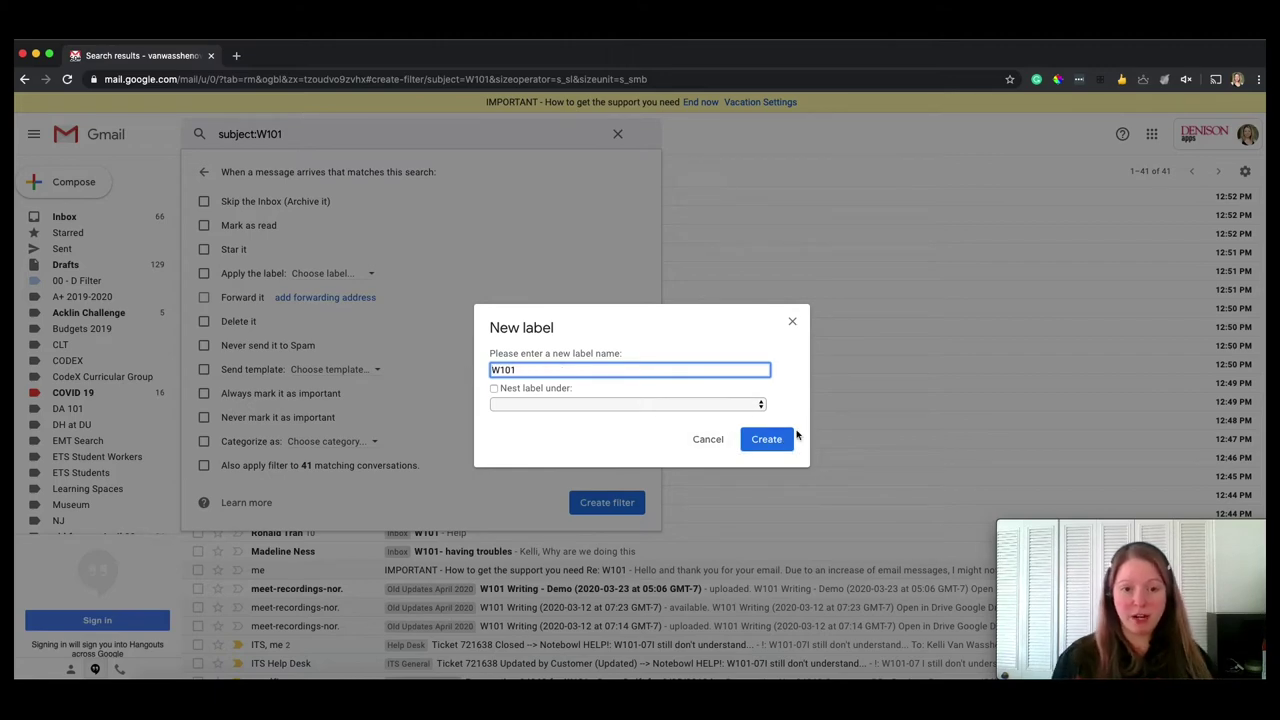
# Create the W101 label and save the filter, also applying it to the existing matching conversations
pyautogui.click(766, 439)
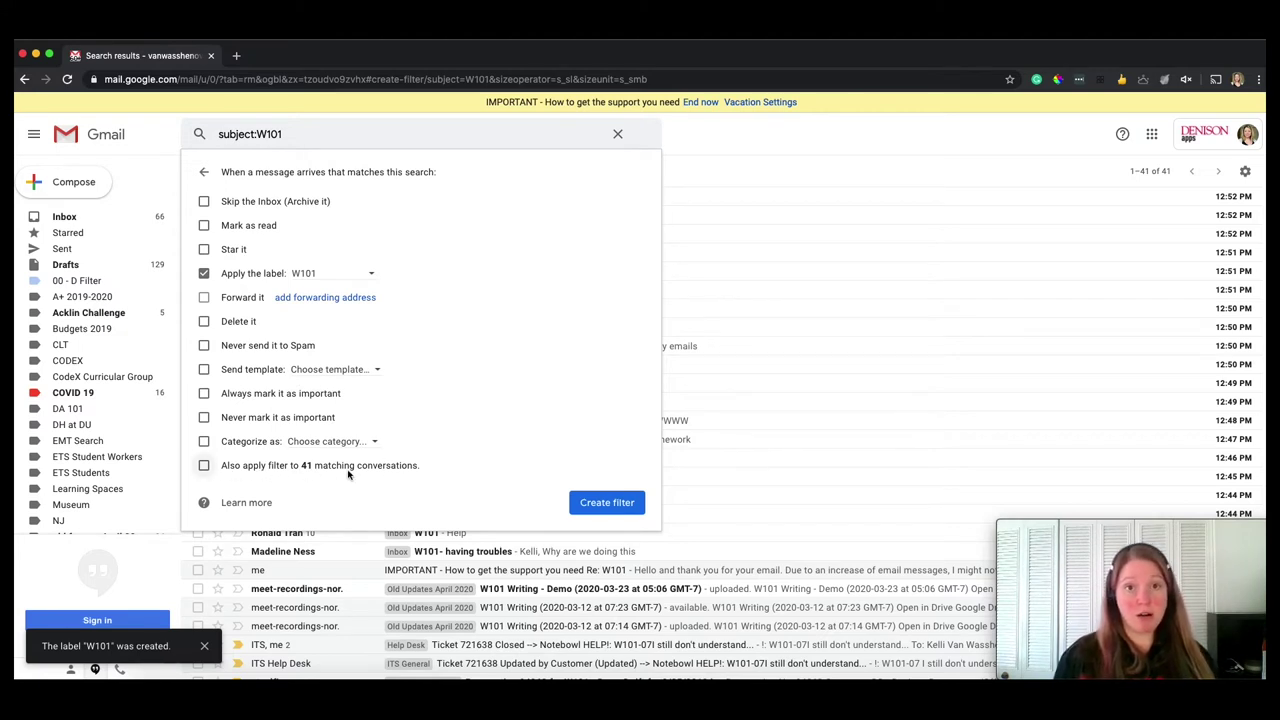
pyautogui.click(205, 466)
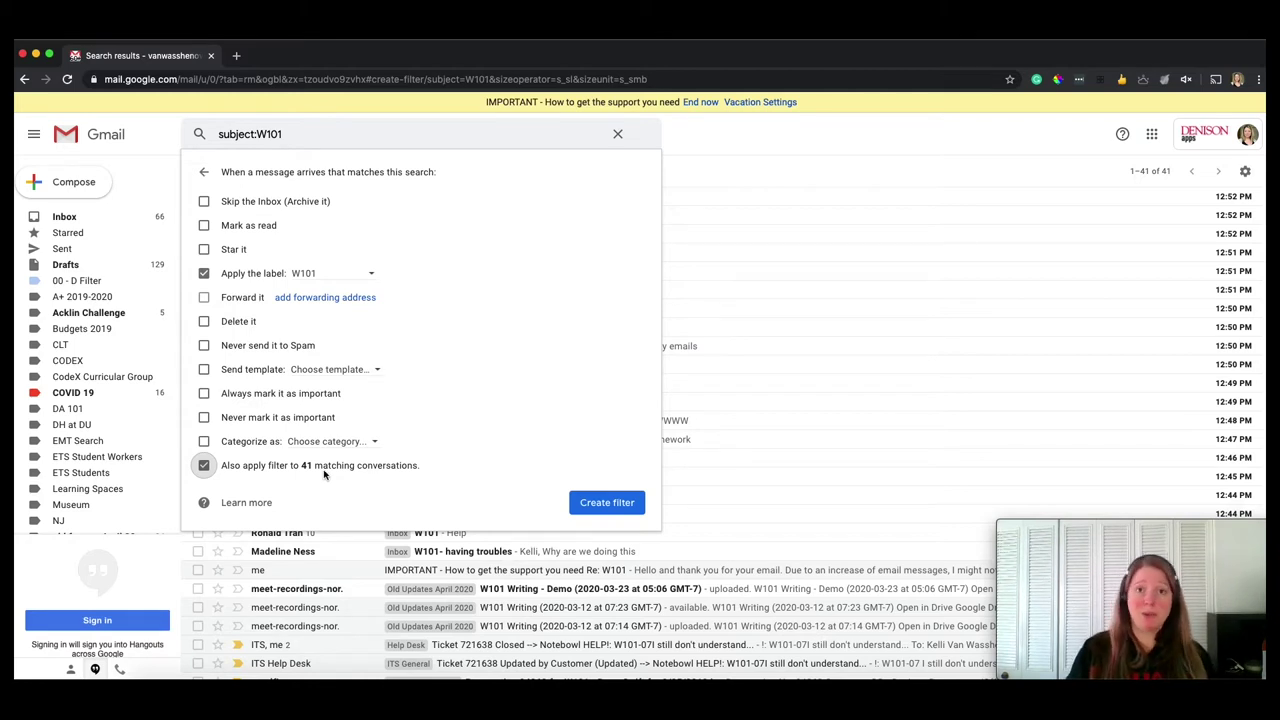
pyautogui.click(610, 503)
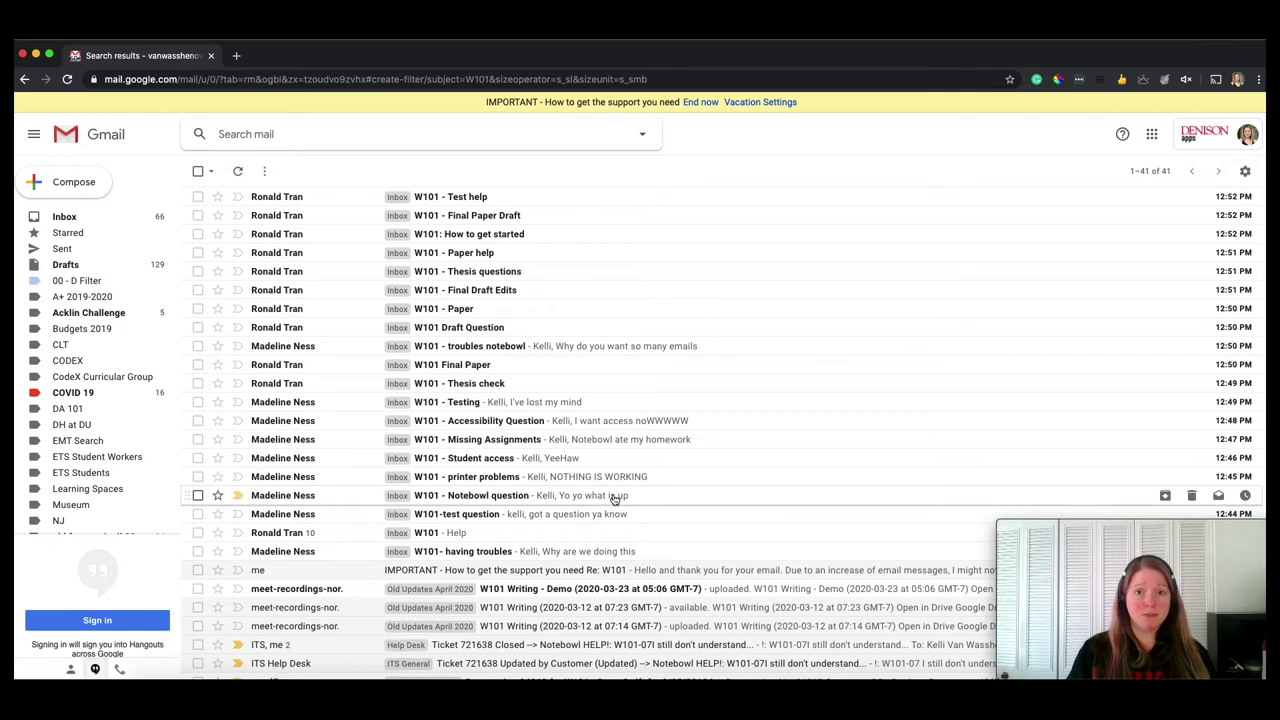
# Return to the inbox to check the labelled messages, and open the W101 label from the label list
pyautogui.click(64, 216)
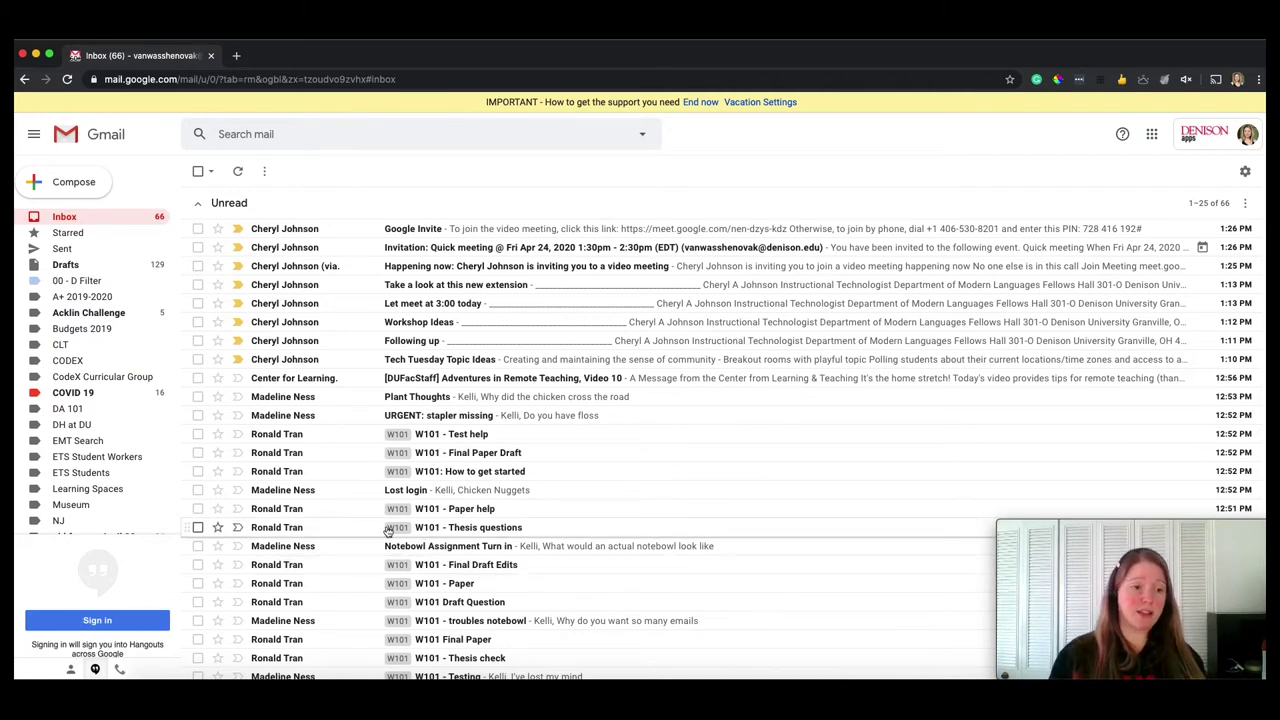
pyautogui.scroll(-1, 77, 465)
pyautogui.scroll(-5, 77, 465)
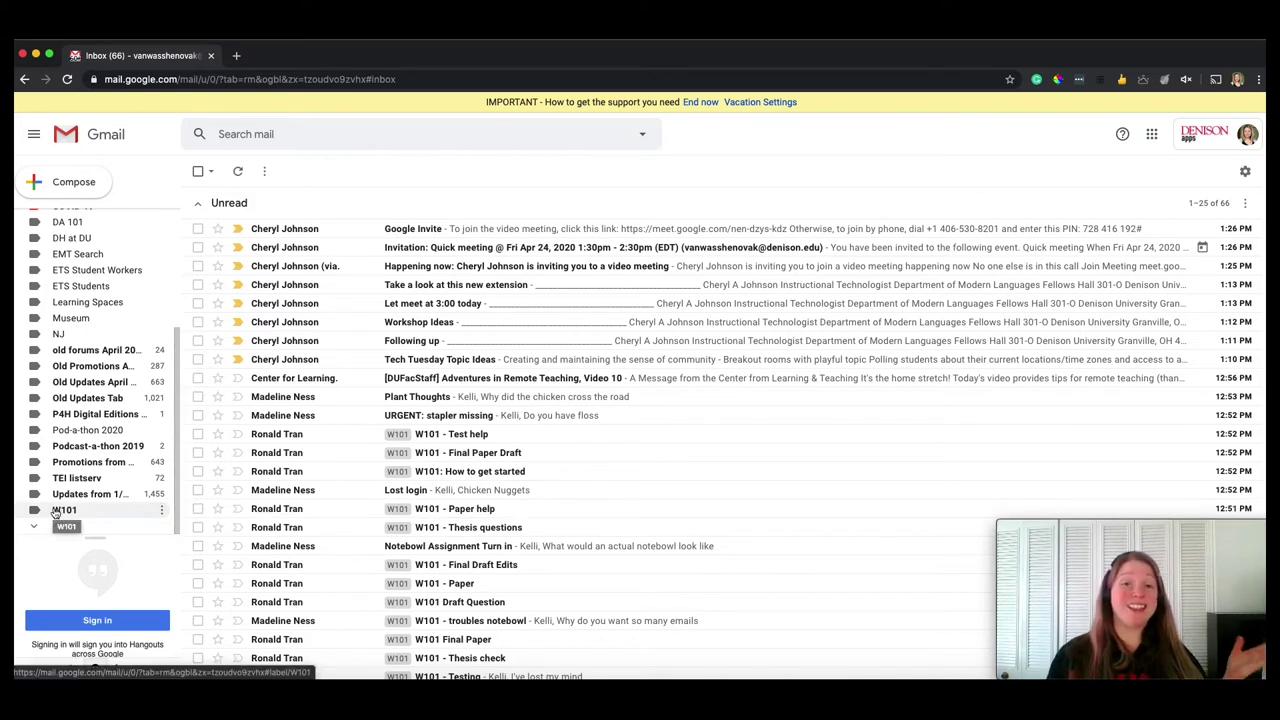
pyautogui.click(162, 512)
pyautogui.click(163, 512)
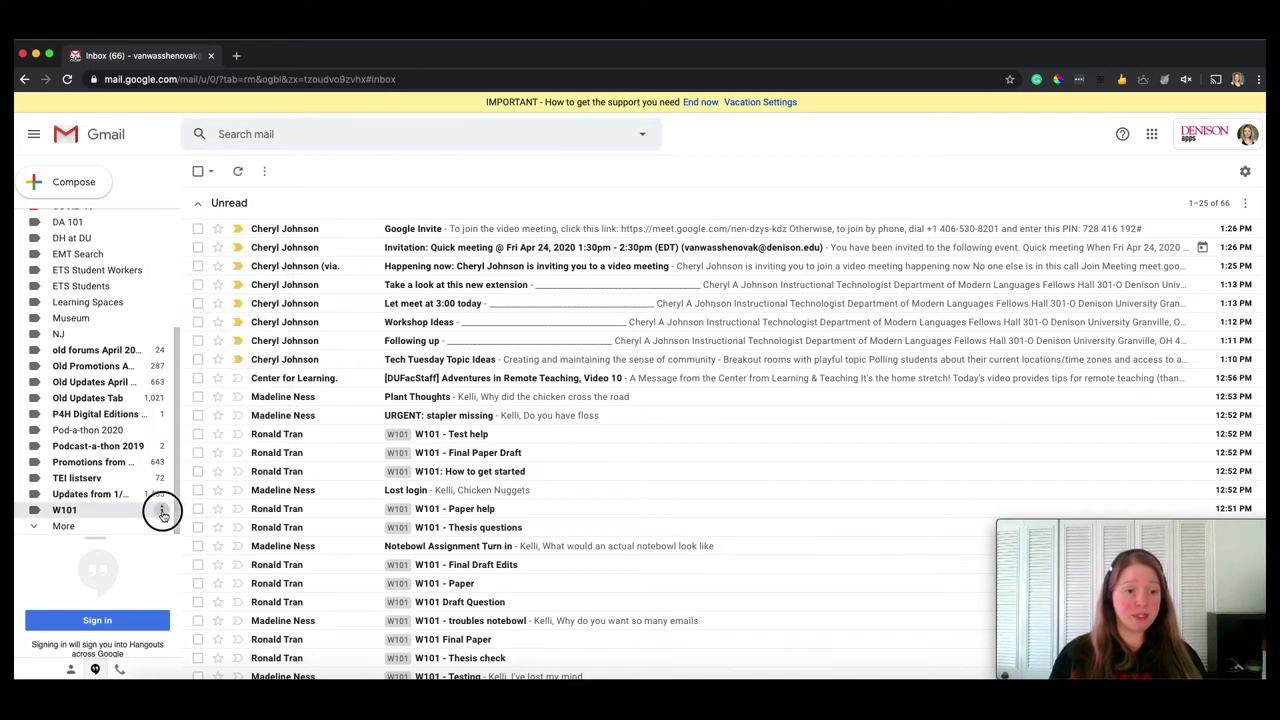
pyautogui.click(163, 512)
pyautogui.click(117, 516)
pyautogui.click(66, 511)
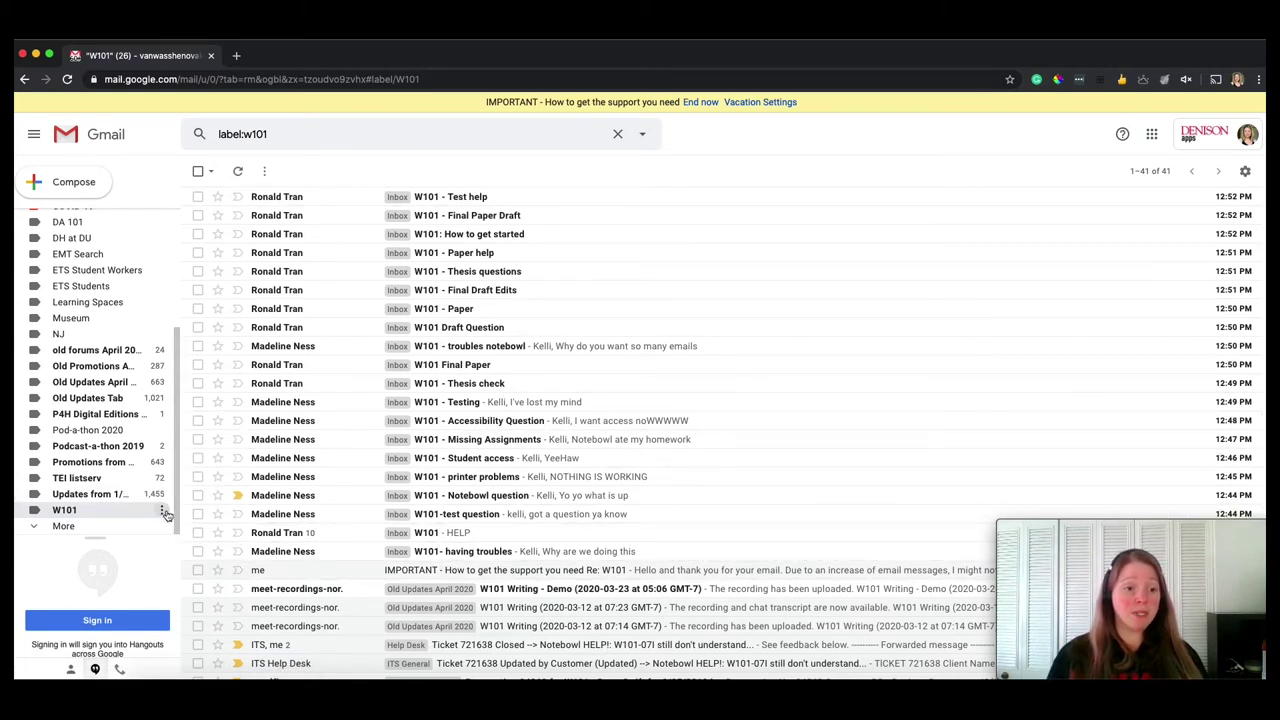
# Set the W101 label's color to light blue
pyautogui.click(162, 512)
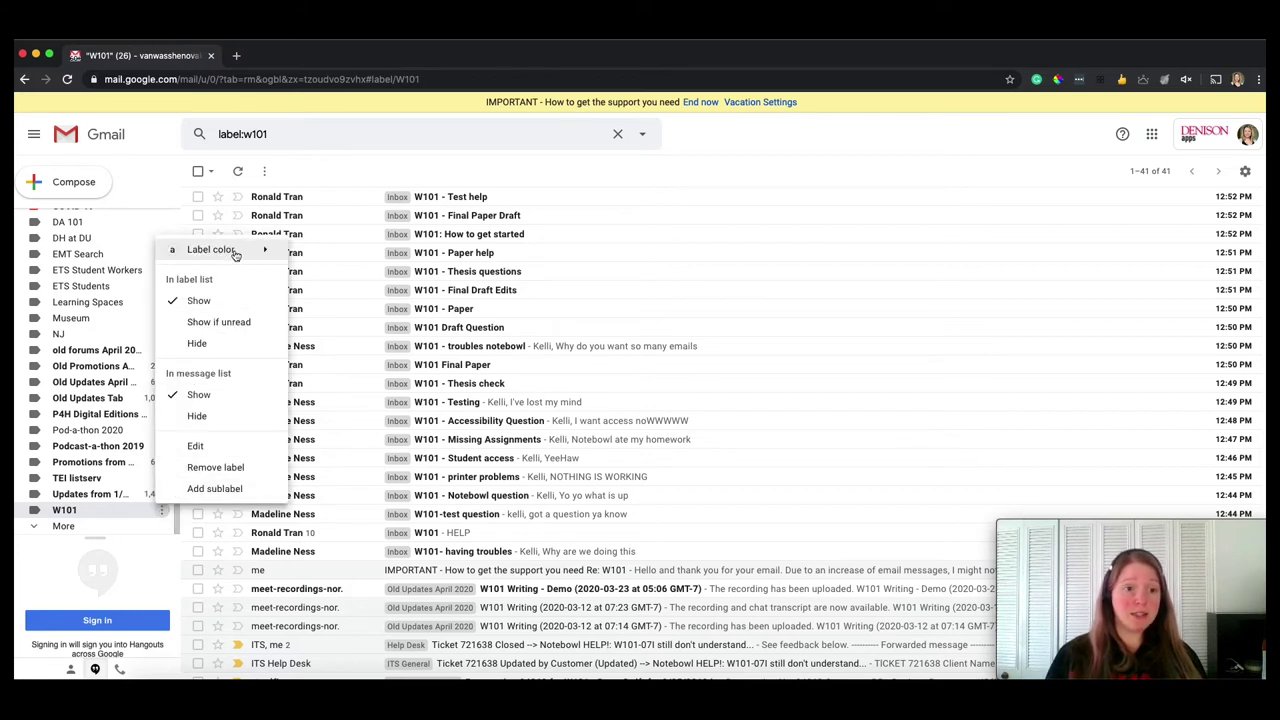
pyautogui.moveTo(232, 254)
pyautogui.click(342, 275)
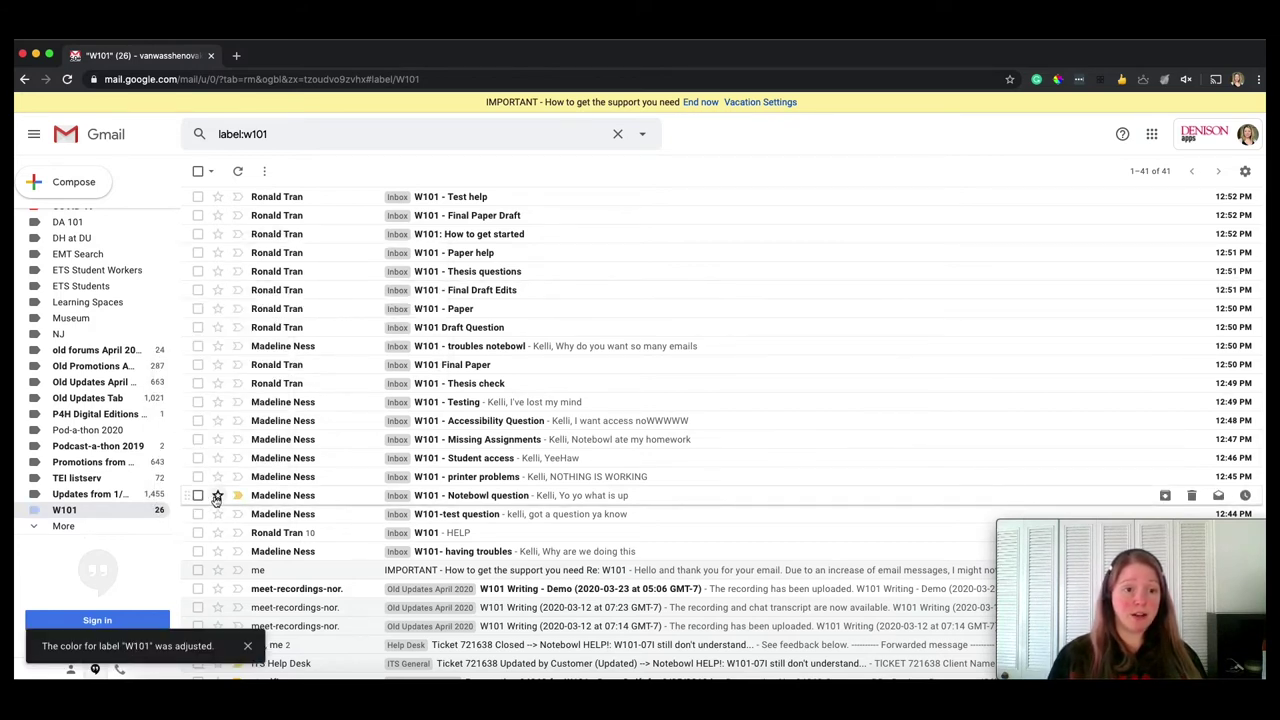
# Return to the inbox to check the colored W101 tags, and find the label in the label list
pyautogui.scroll(5, 100, 304)
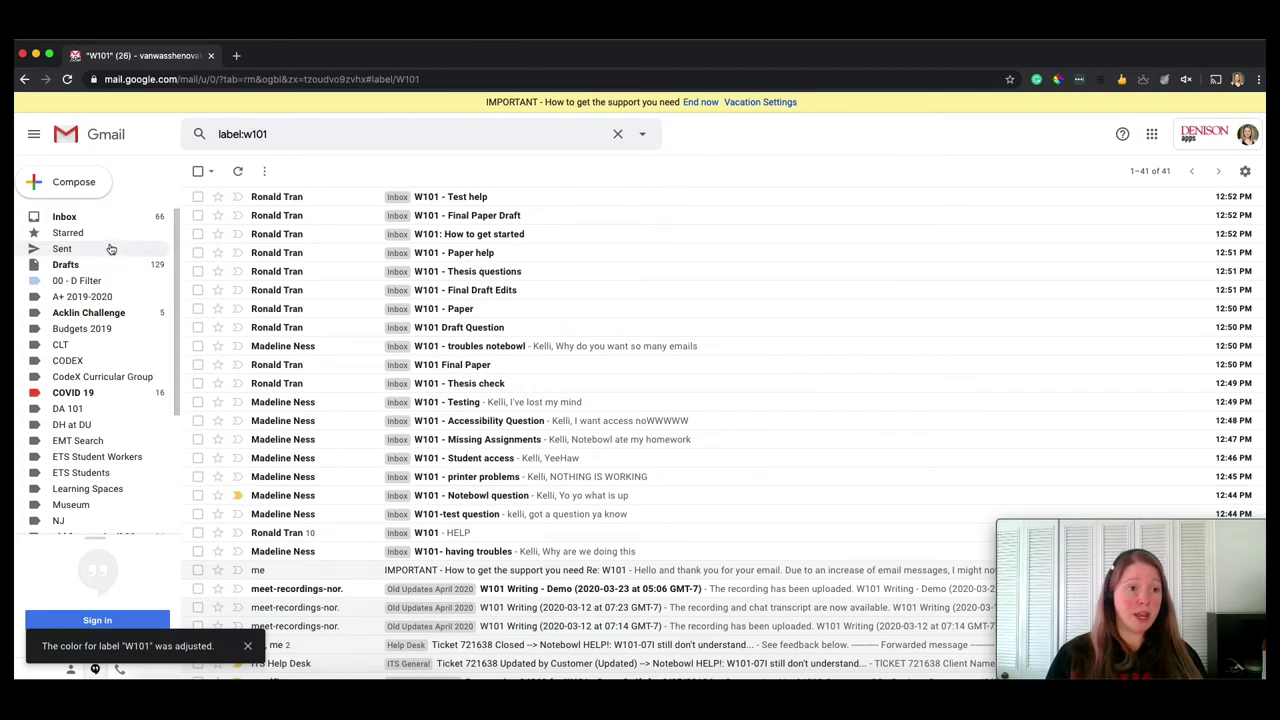
pyautogui.click(81, 217)
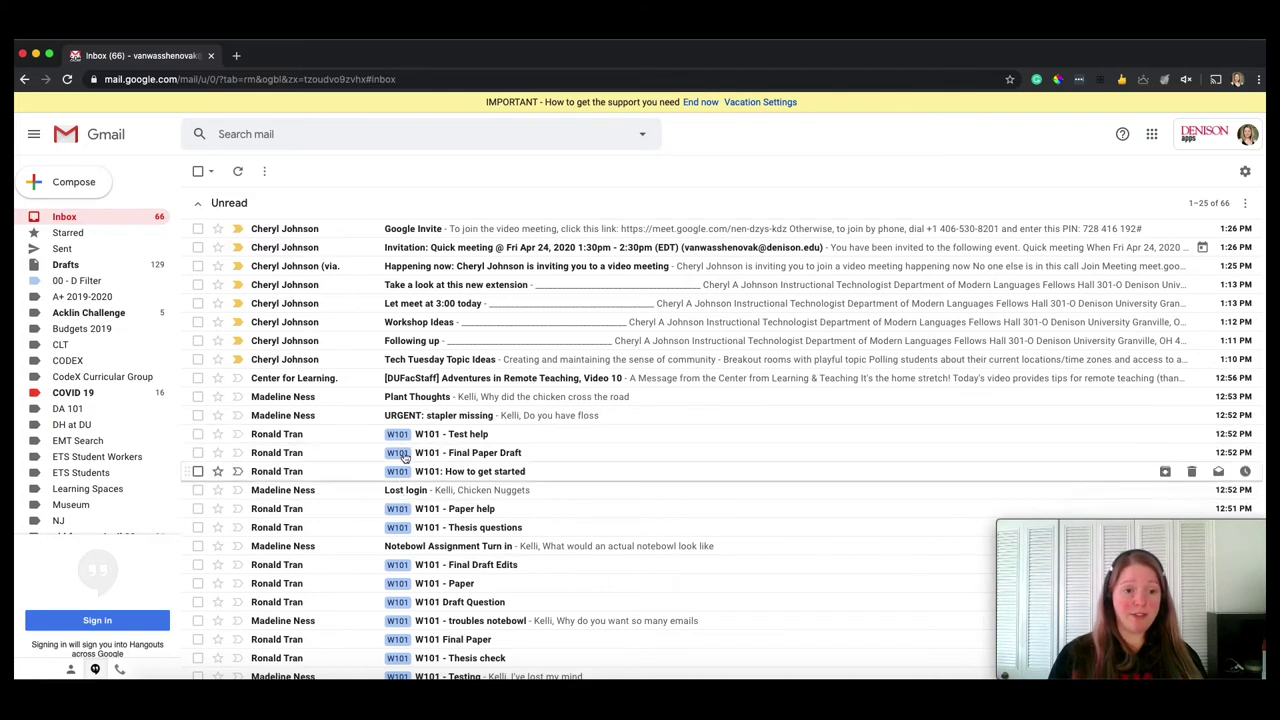
pyautogui.scroll(-3, 120, 420)
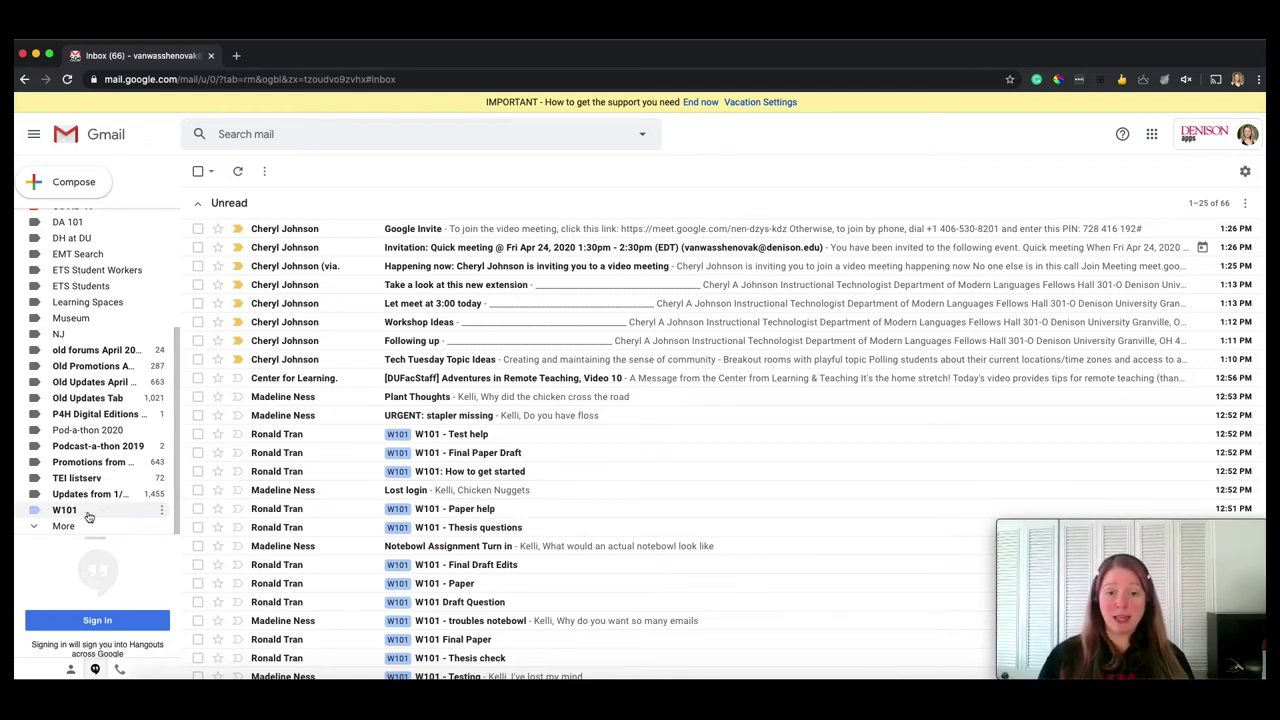
# Open the filter matching subject W101 for editing from the filter settings
pyautogui.click(1245, 172)
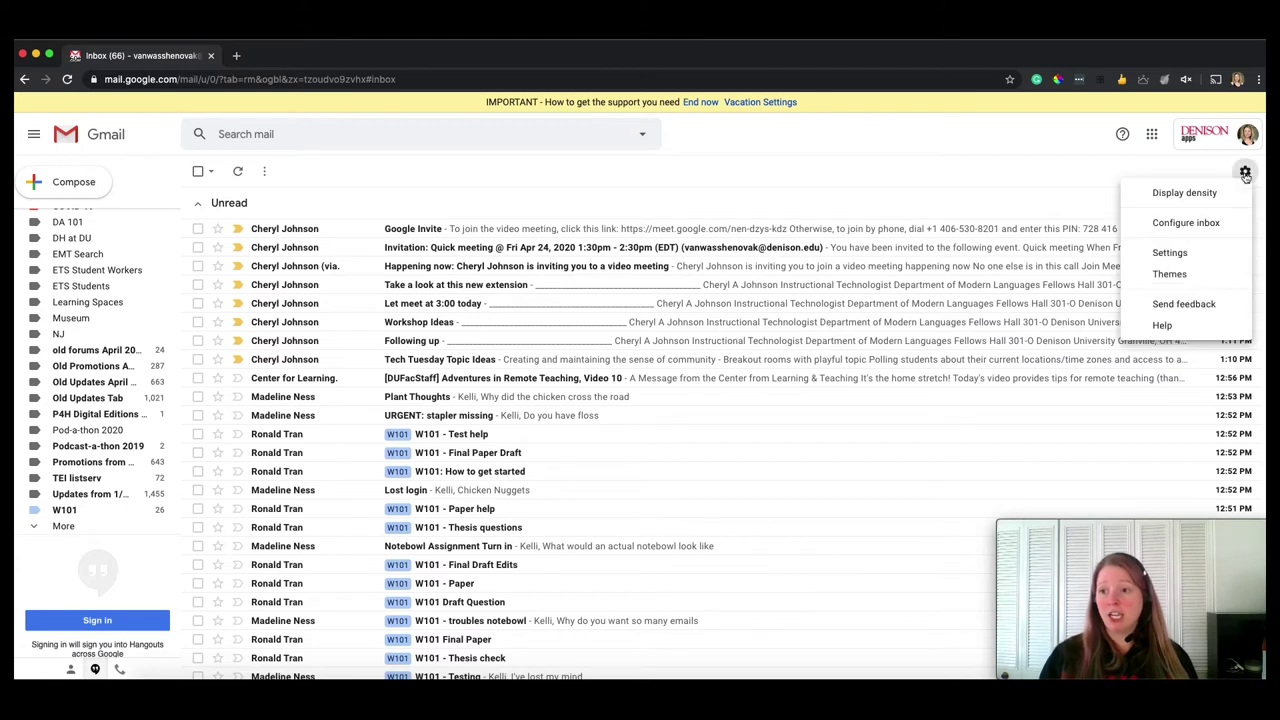
pyautogui.click(1177, 252)
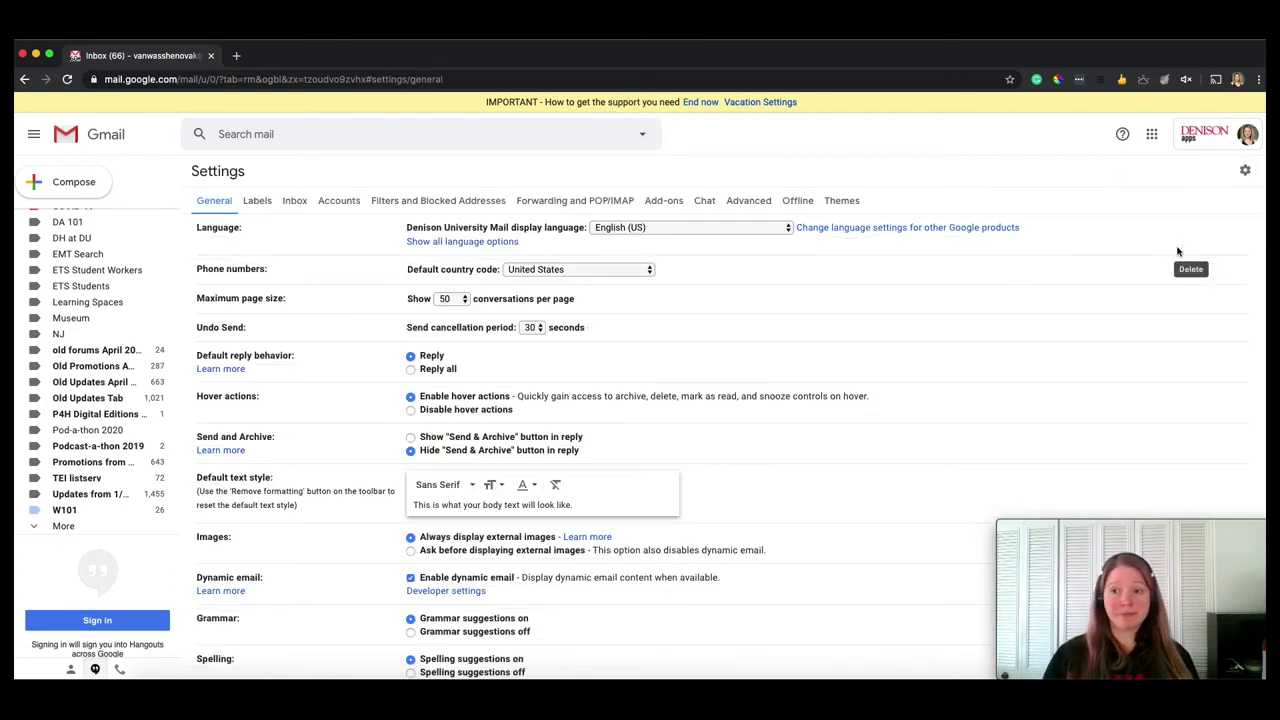
pyautogui.scroll(-5, 623, 410)
pyautogui.scroll(3, 623, 417)
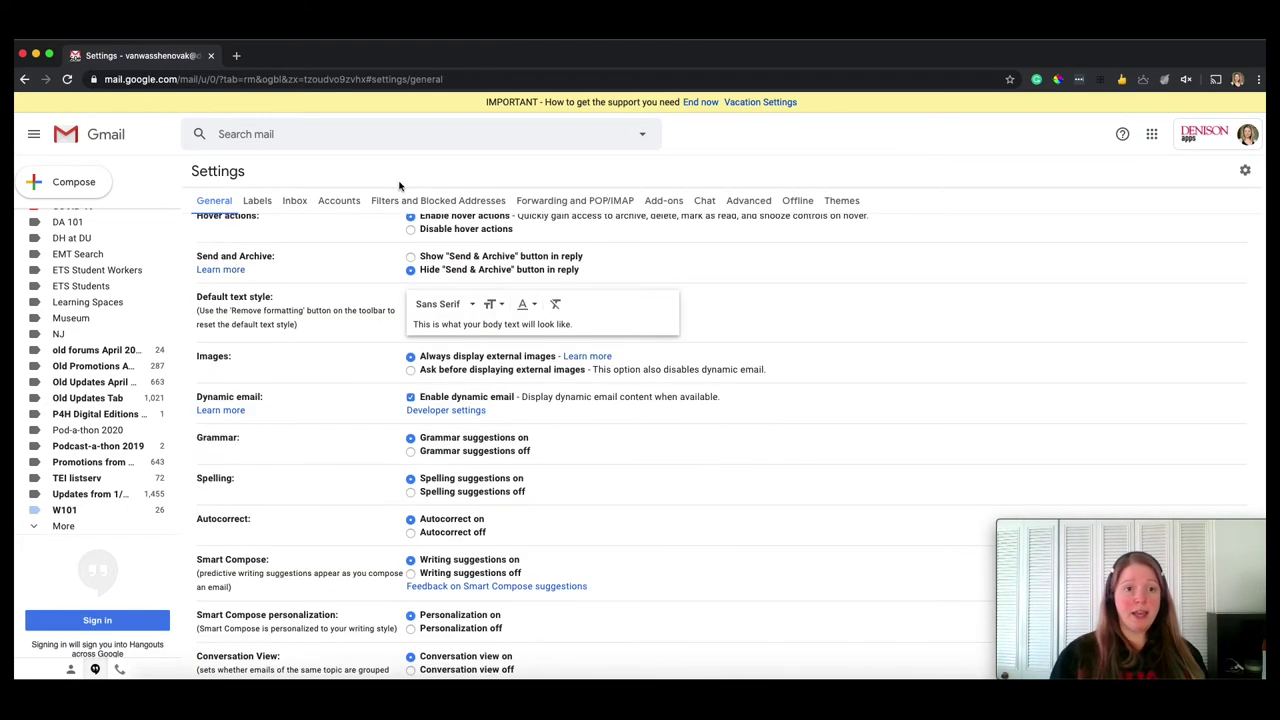
pyautogui.click(447, 201)
pyautogui.scroll(-10, 602, 437)
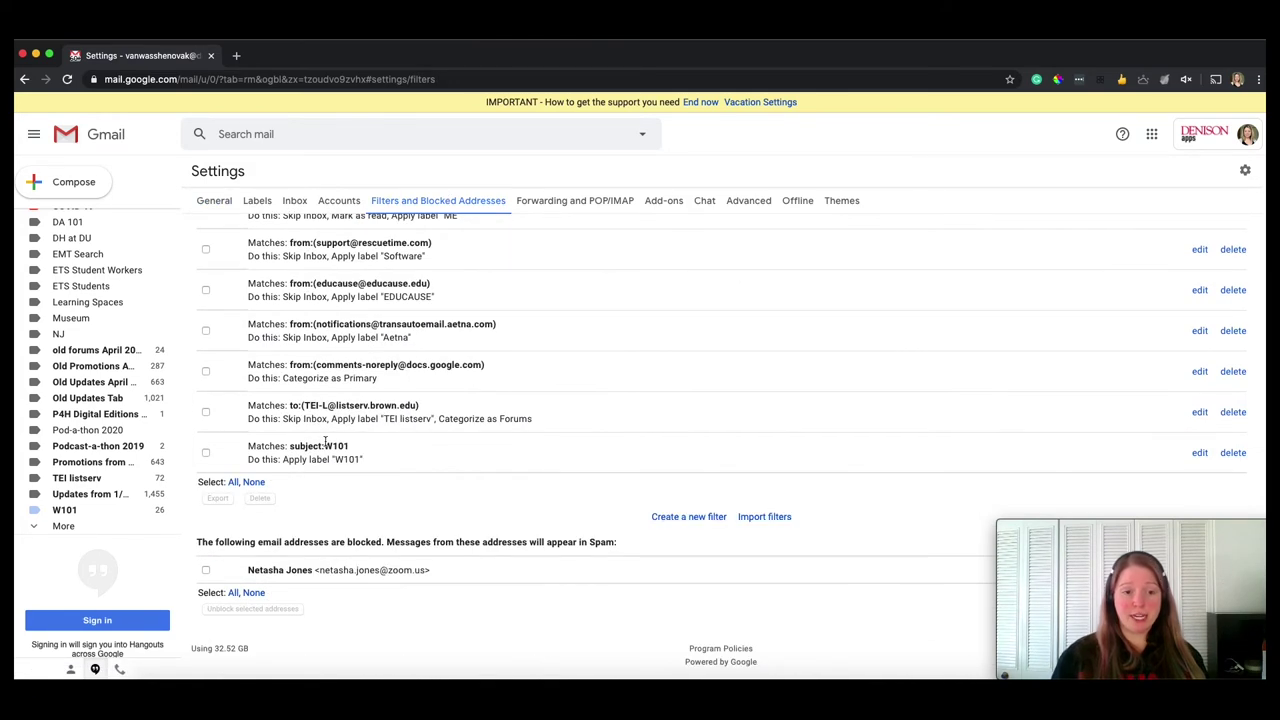
pyautogui.click(1199, 454)
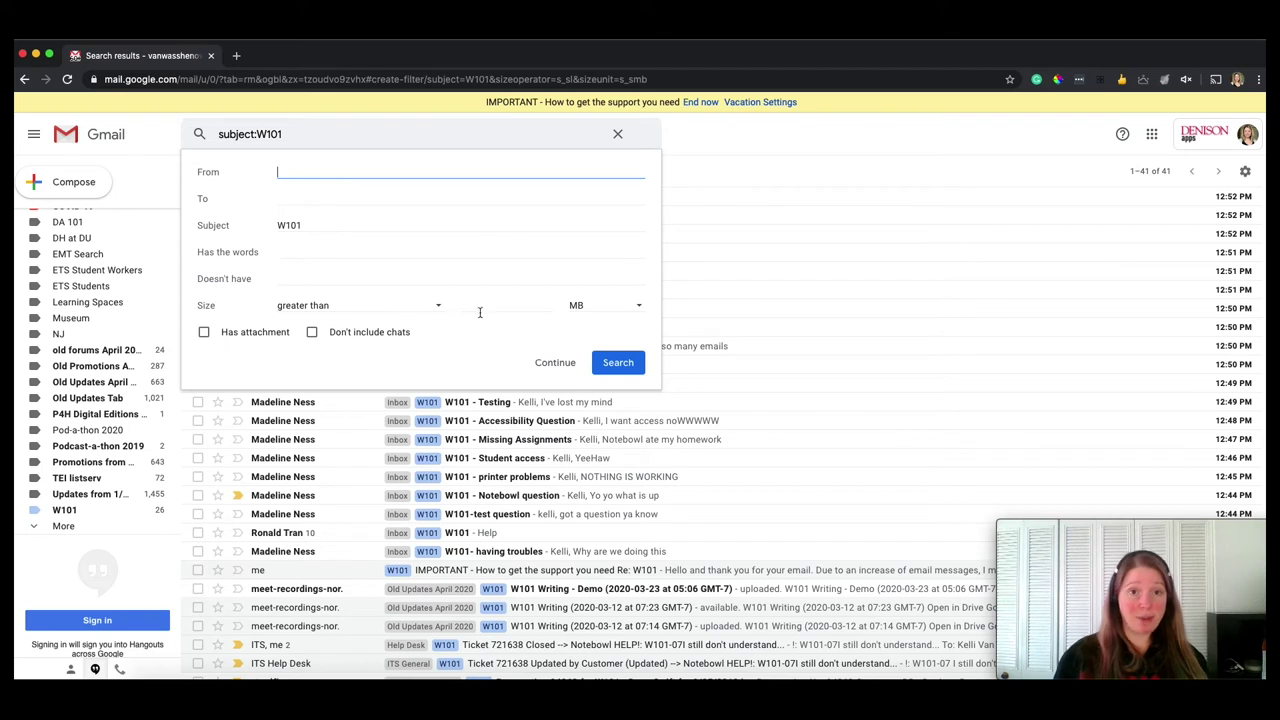
# Update the W101 filter to skip the inbox, including for existing matching conversations, and return to the inbox
pyautogui.click(556, 366)
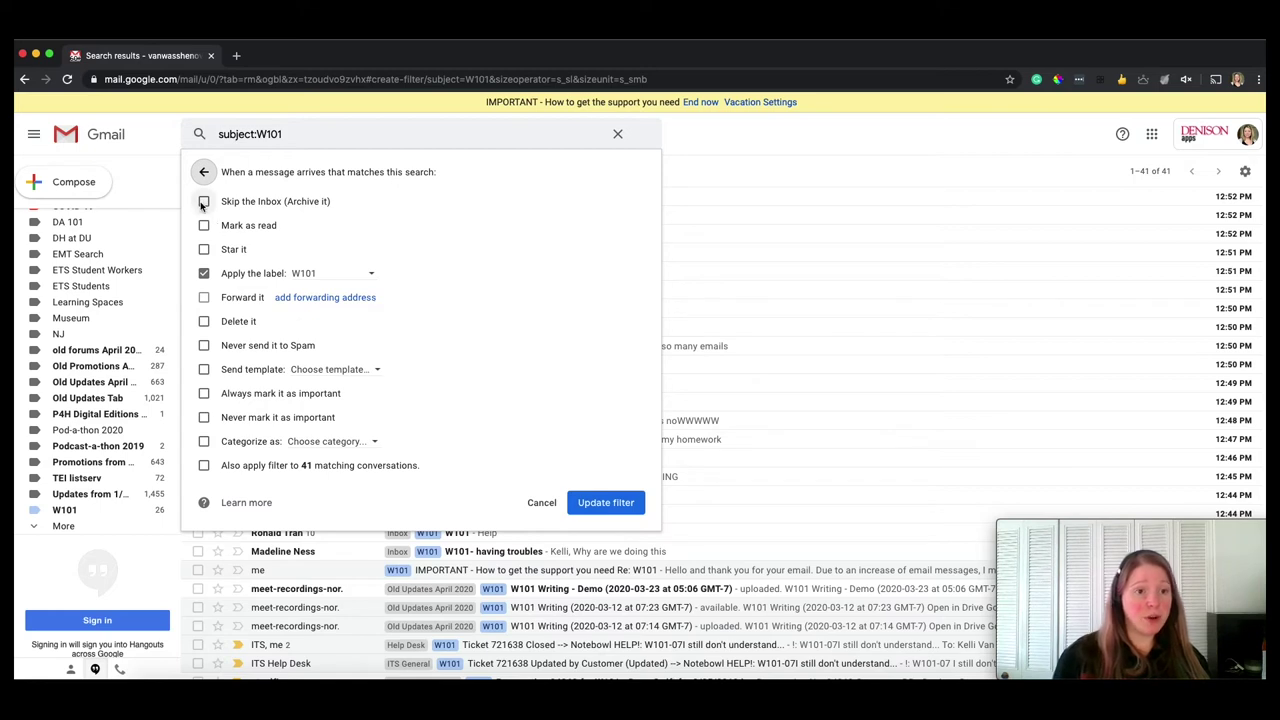
pyautogui.click(237, 207)
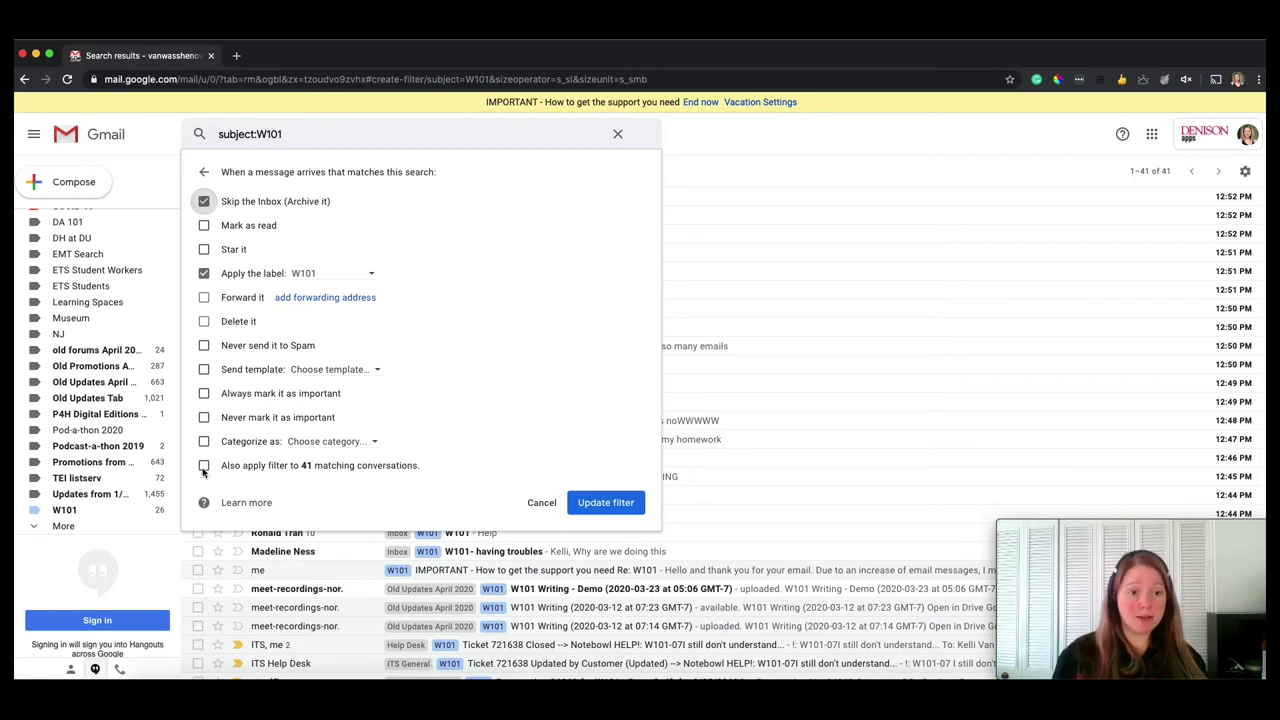
pyautogui.click(203, 467)
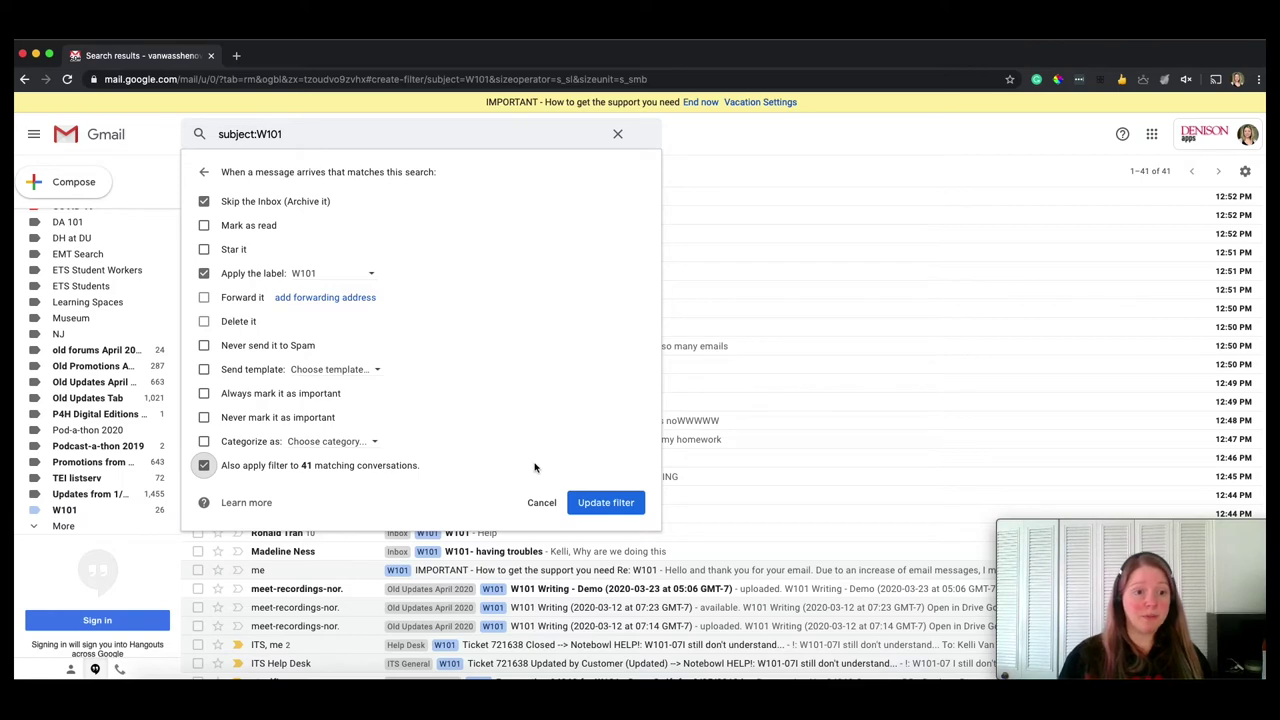
pyautogui.click(604, 503)
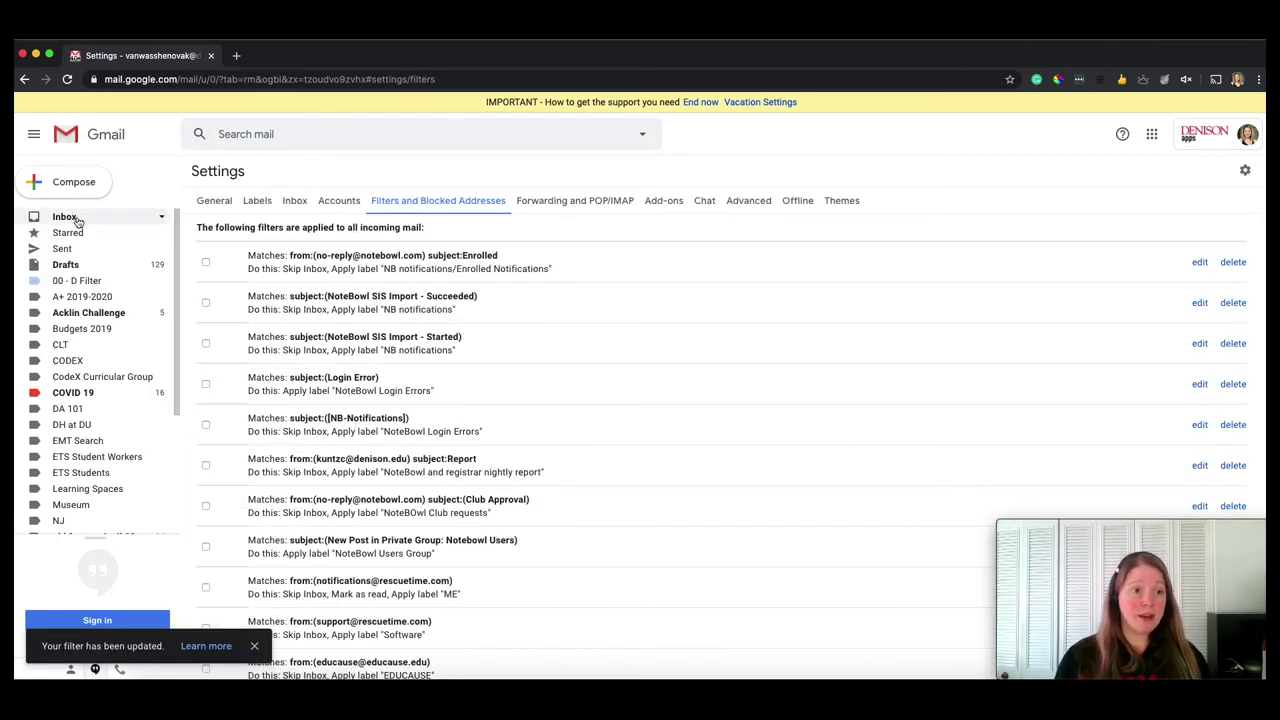
pyautogui.click(77, 220)
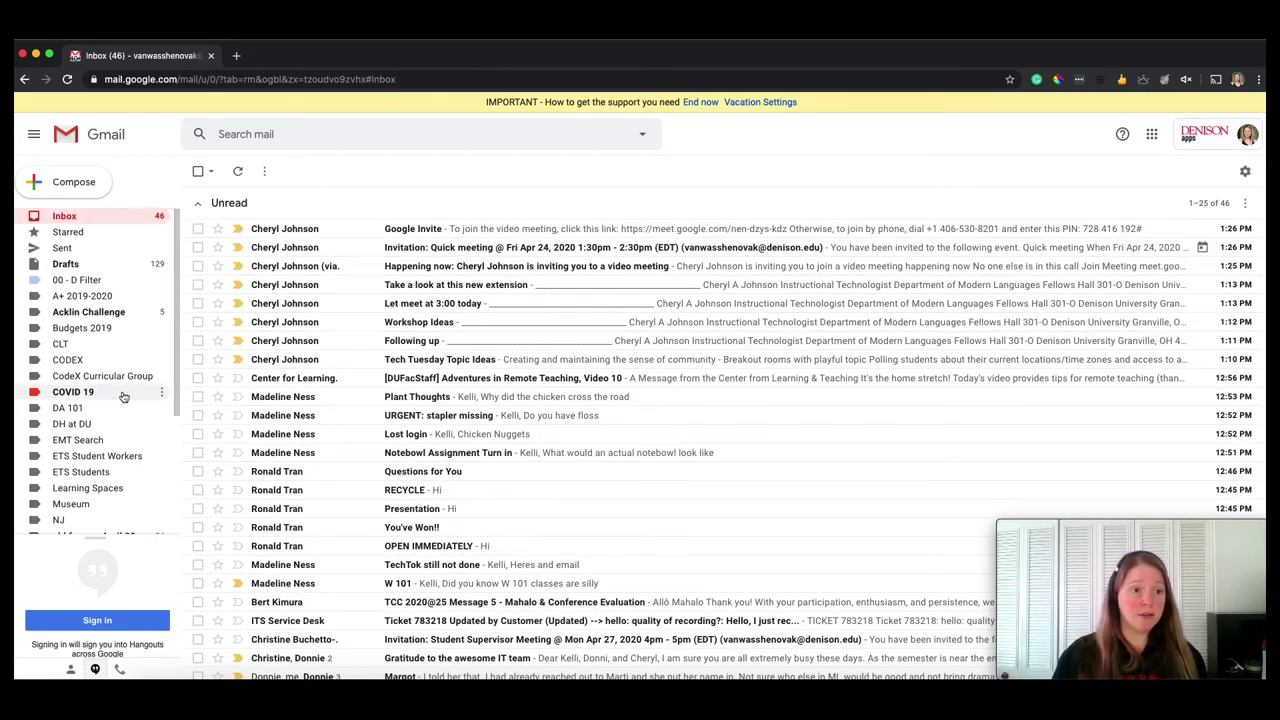
# Open the W101 label to view its messages, and return to the inbox
pyautogui.scroll(-5, 123, 397)
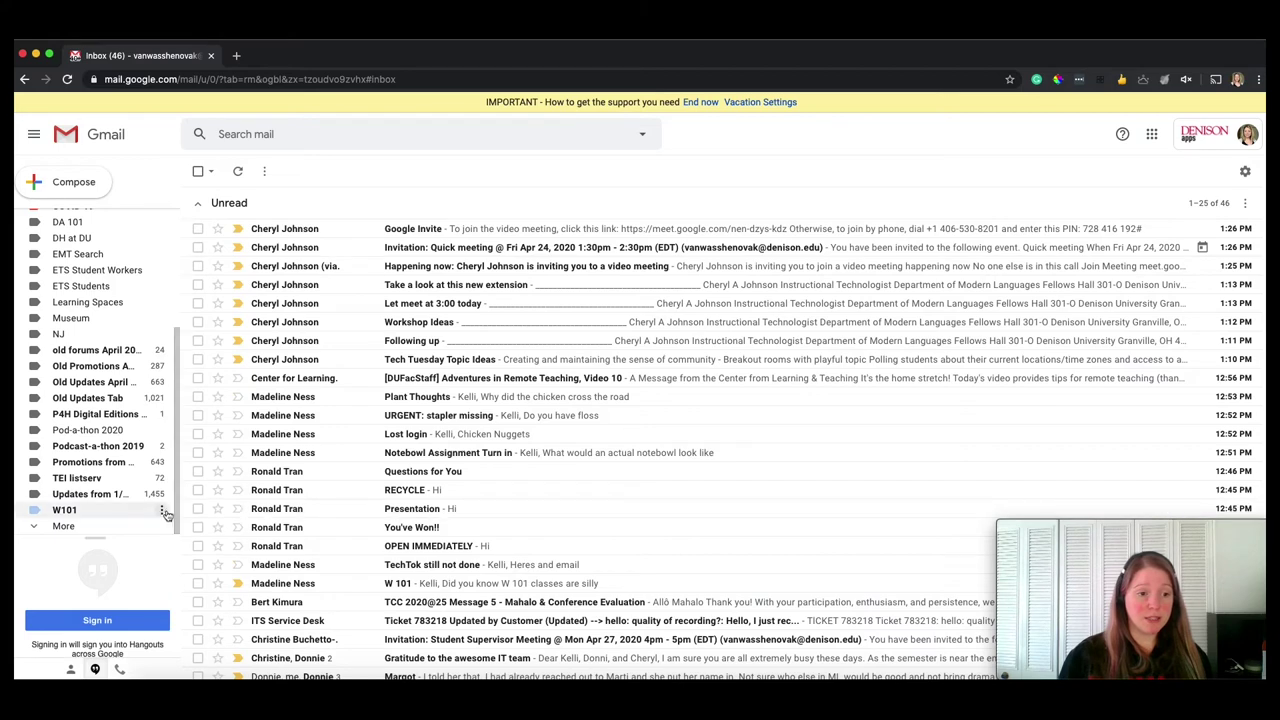
pyautogui.click(86, 514)
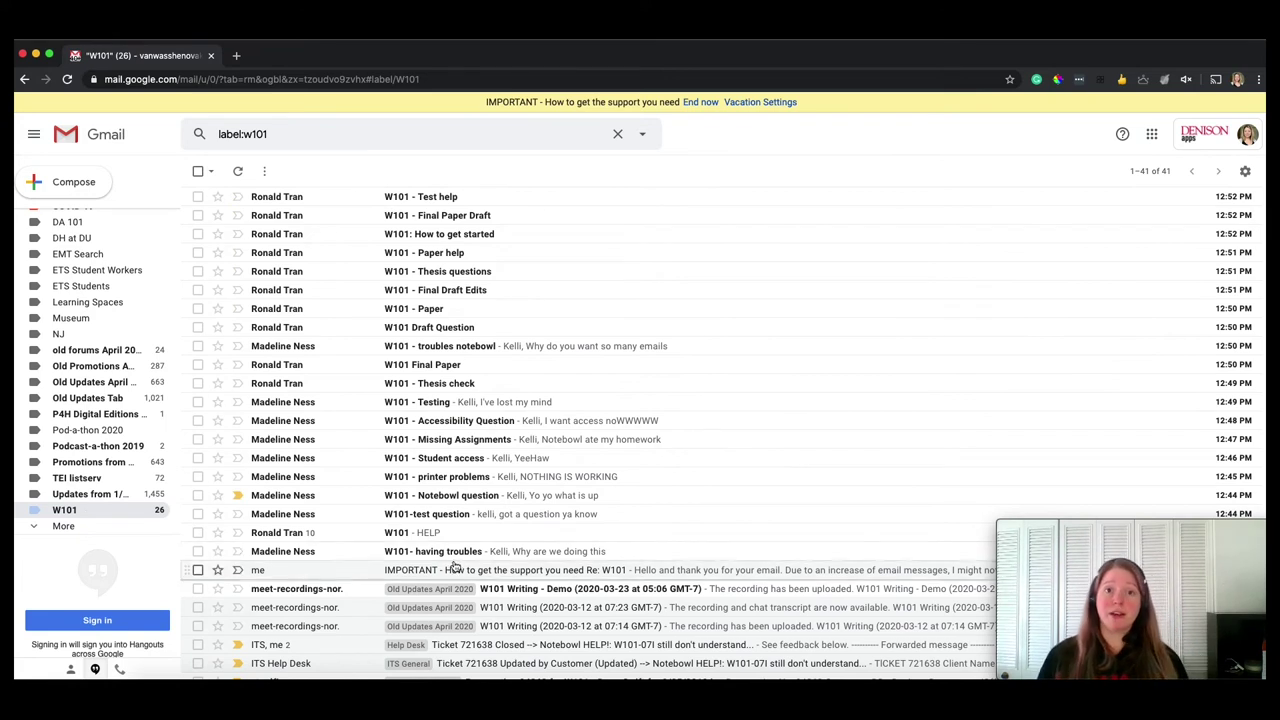
pyautogui.scroll(5, 96, 344)
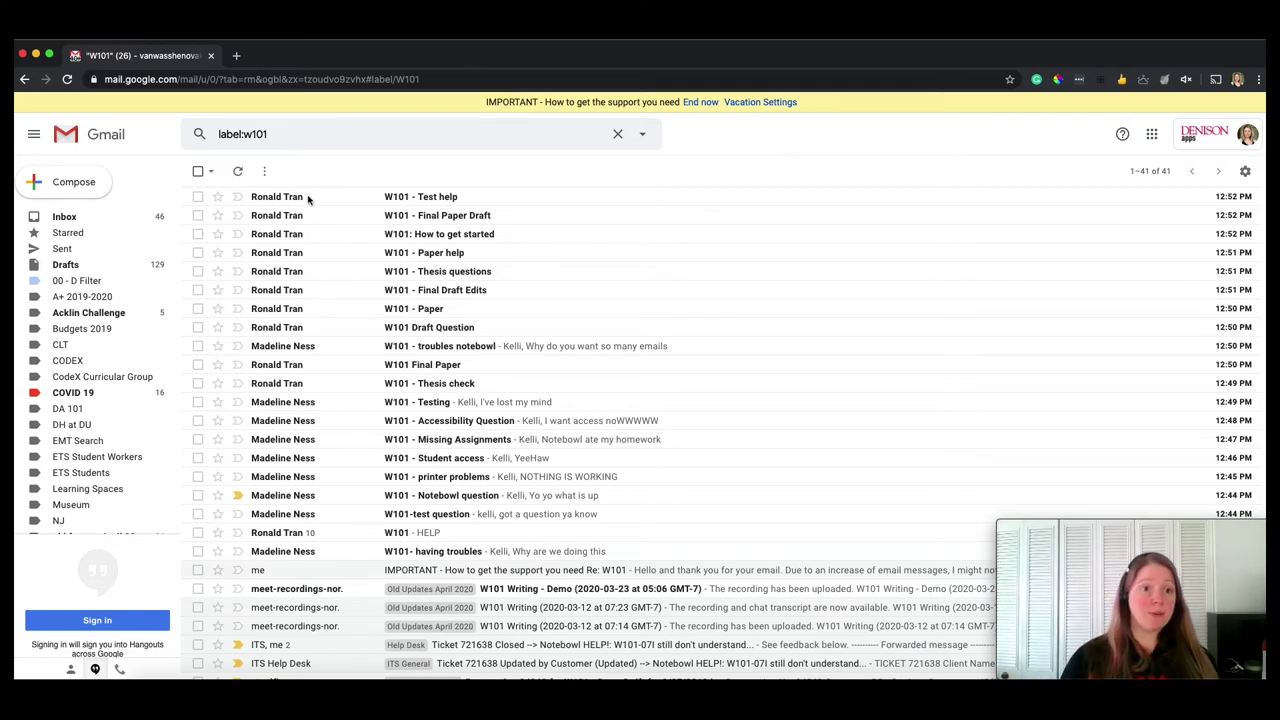
pyautogui.click(66, 214)
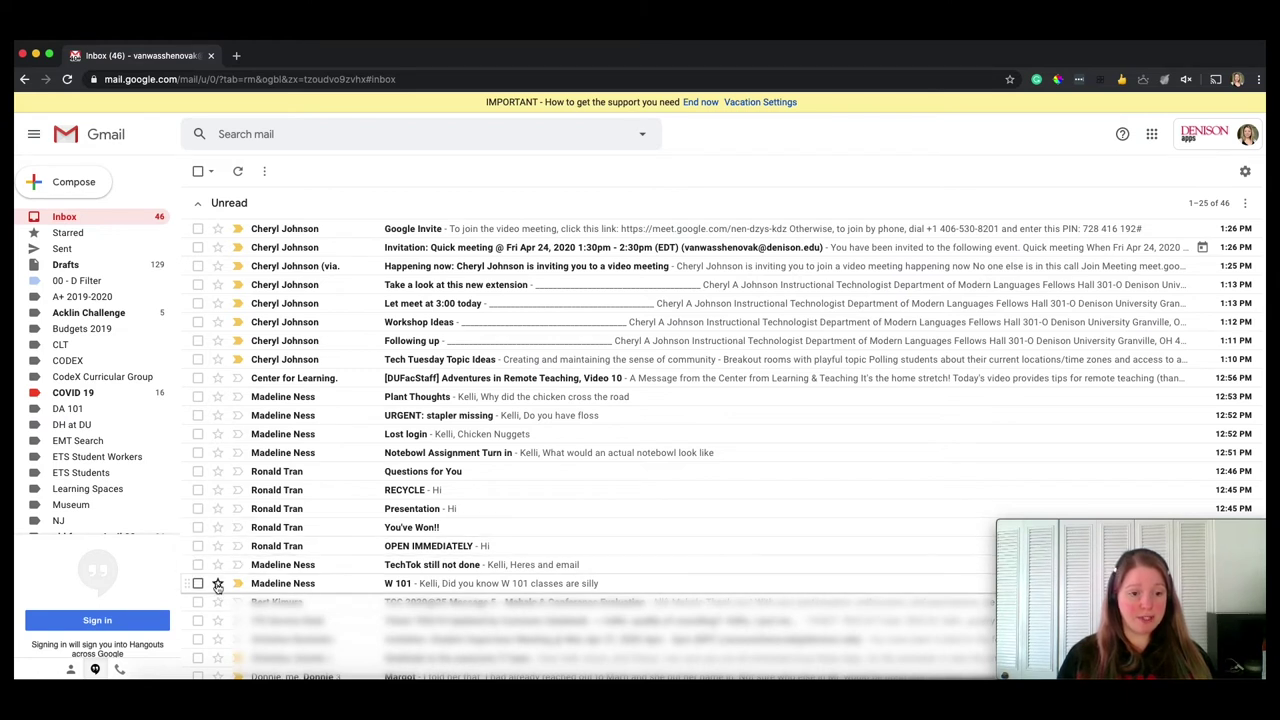
# Move the inbox message with the subject "W 101" into the W101 label
pyautogui.click(197, 583)
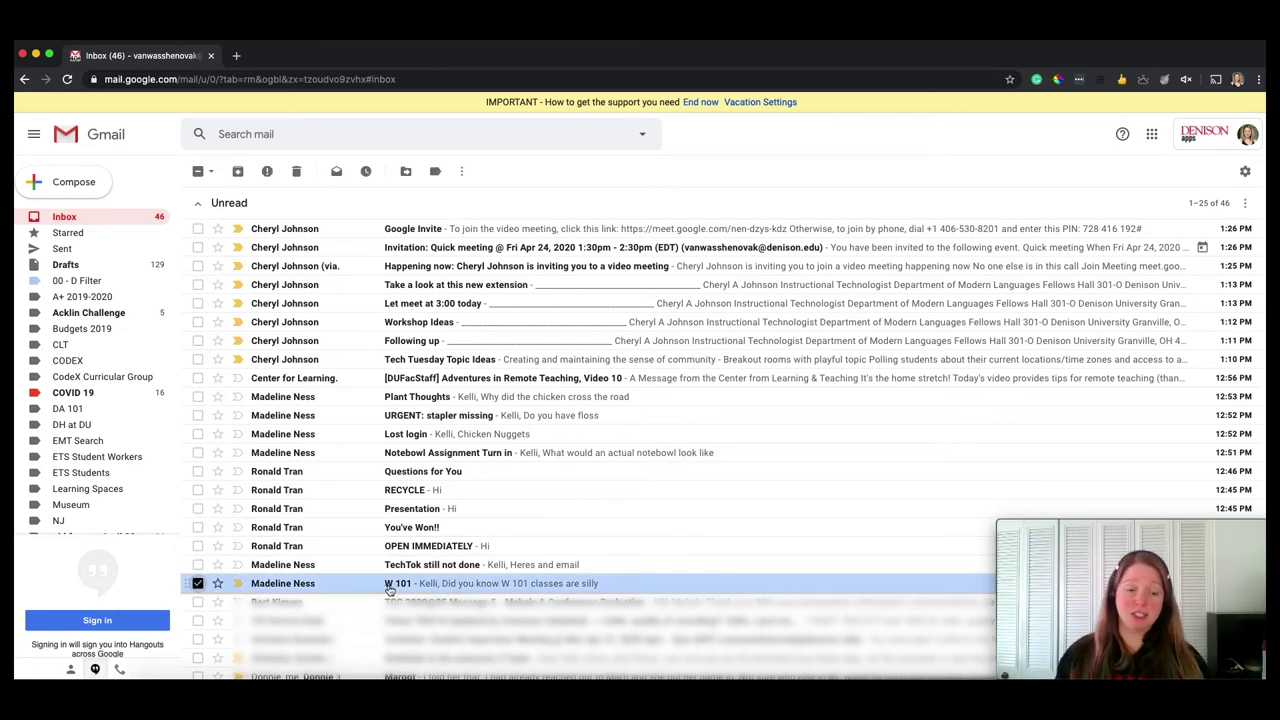
pyautogui.click(197, 583)
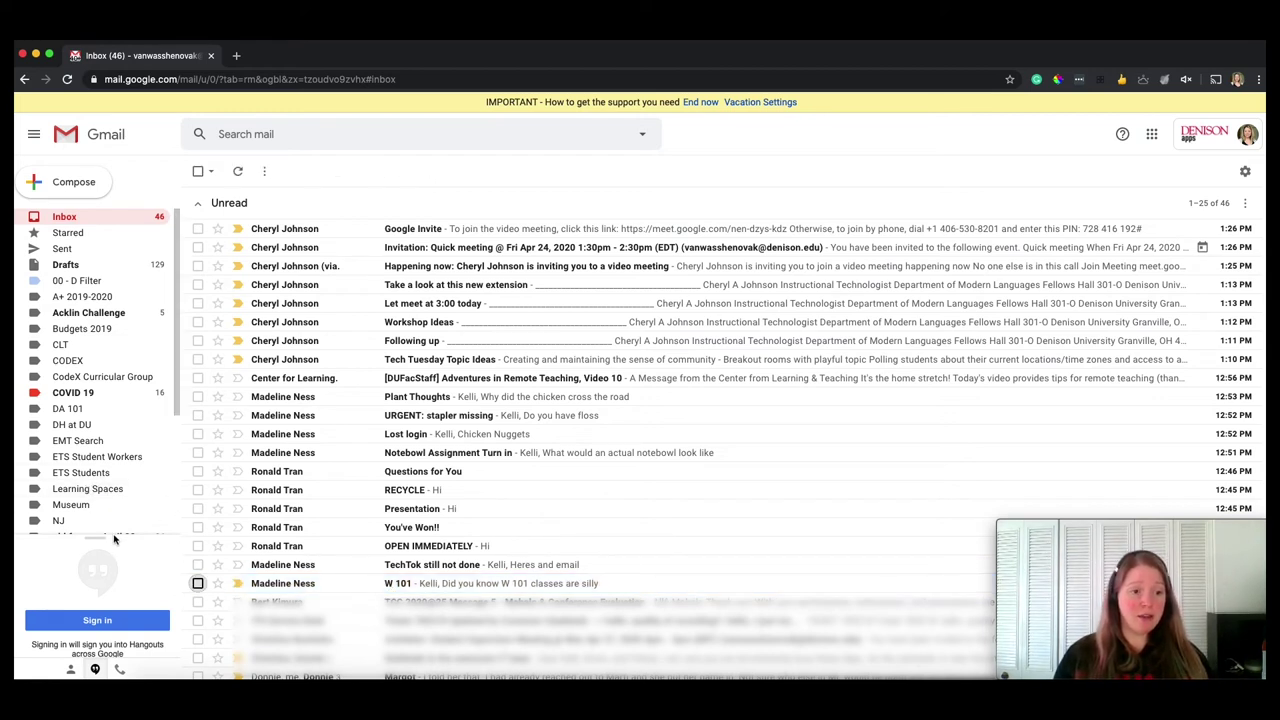
pyautogui.scroll(-3, 86, 482)
pyautogui.moveTo(330, 590); pyautogui.dragTo(63, 632)
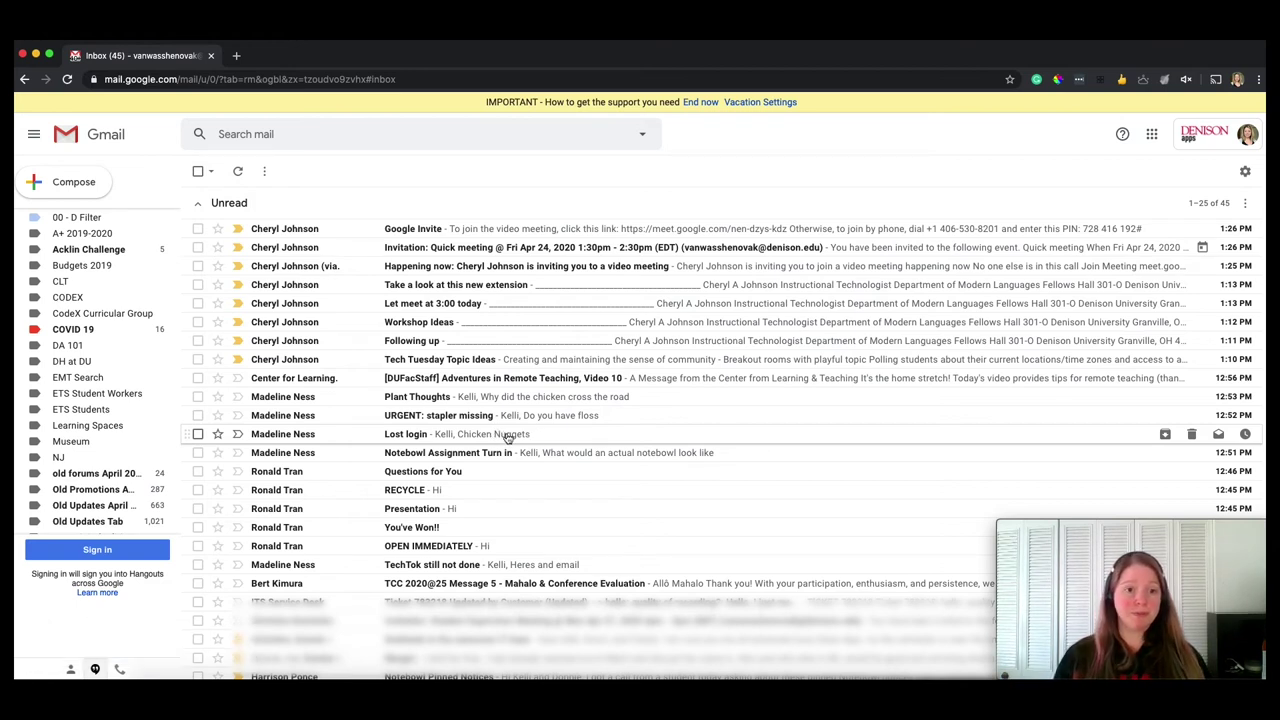
# Create a new filter from the filter settings that matches messages from the student employee's e-mail address, and continue to its actions
pyautogui.click(1245, 171)
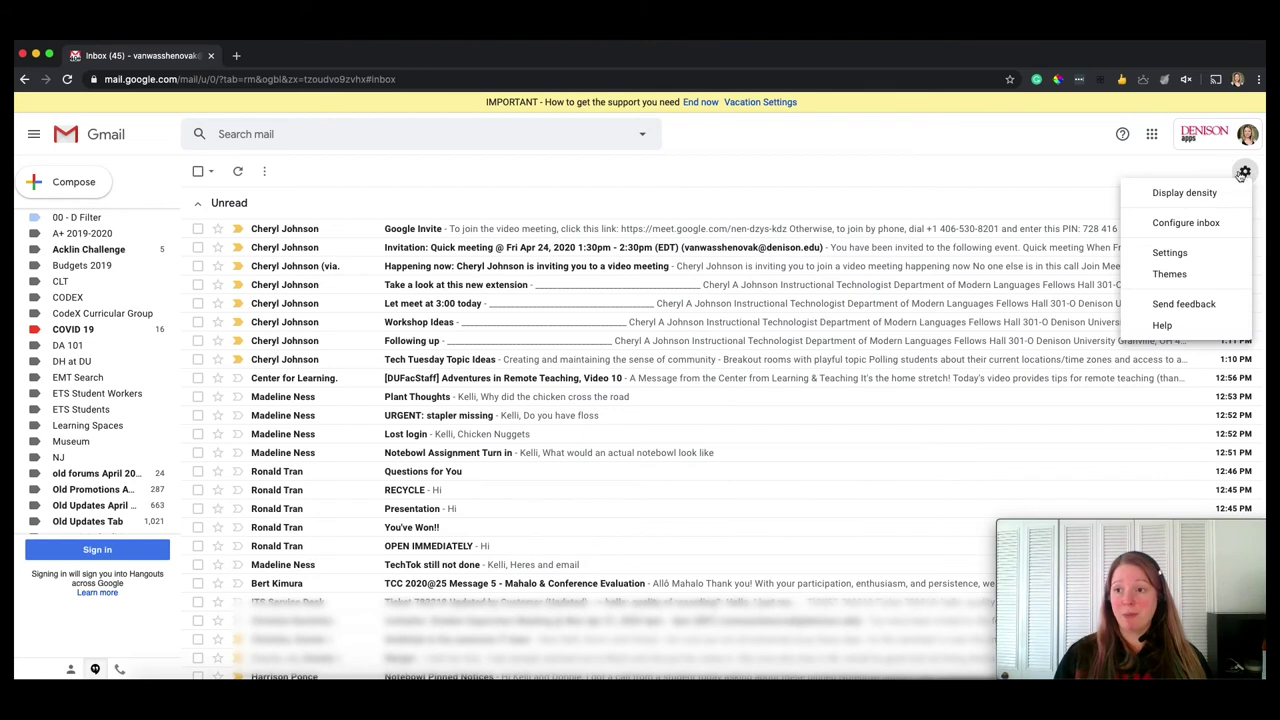
pyautogui.click(1172, 253)
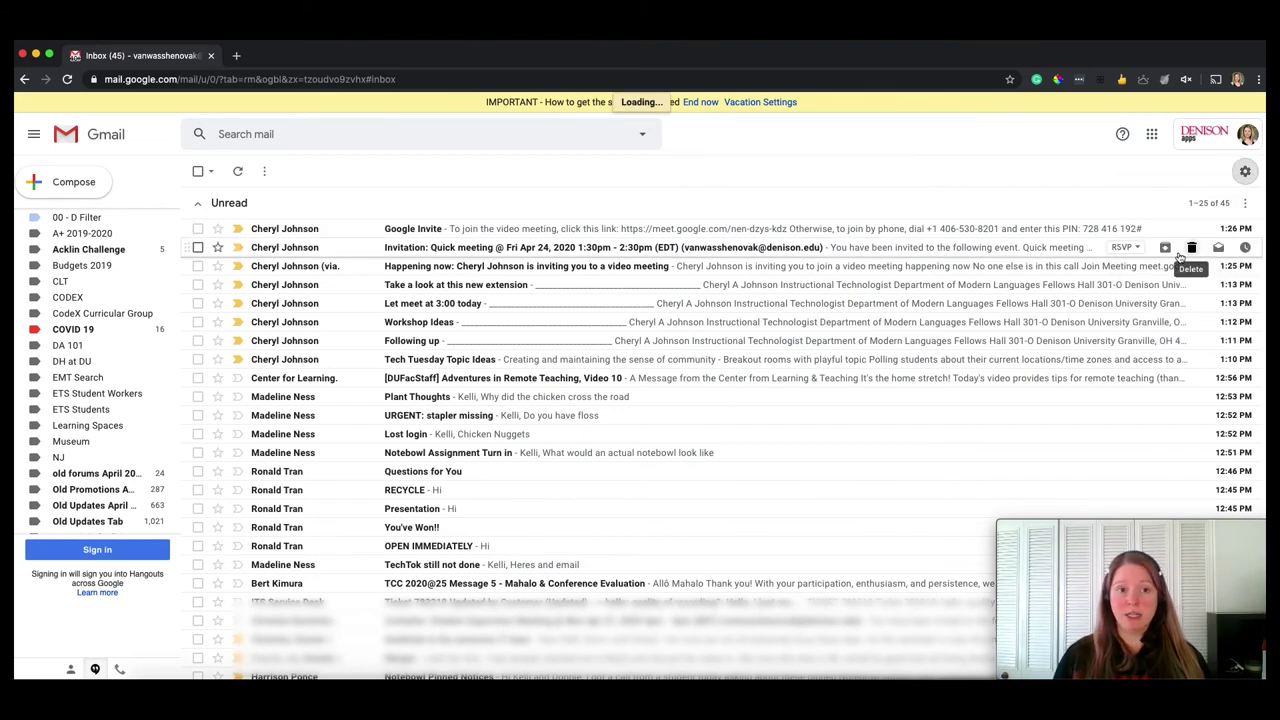
pyautogui.click(524, 205)
pyautogui.click(443, 201)
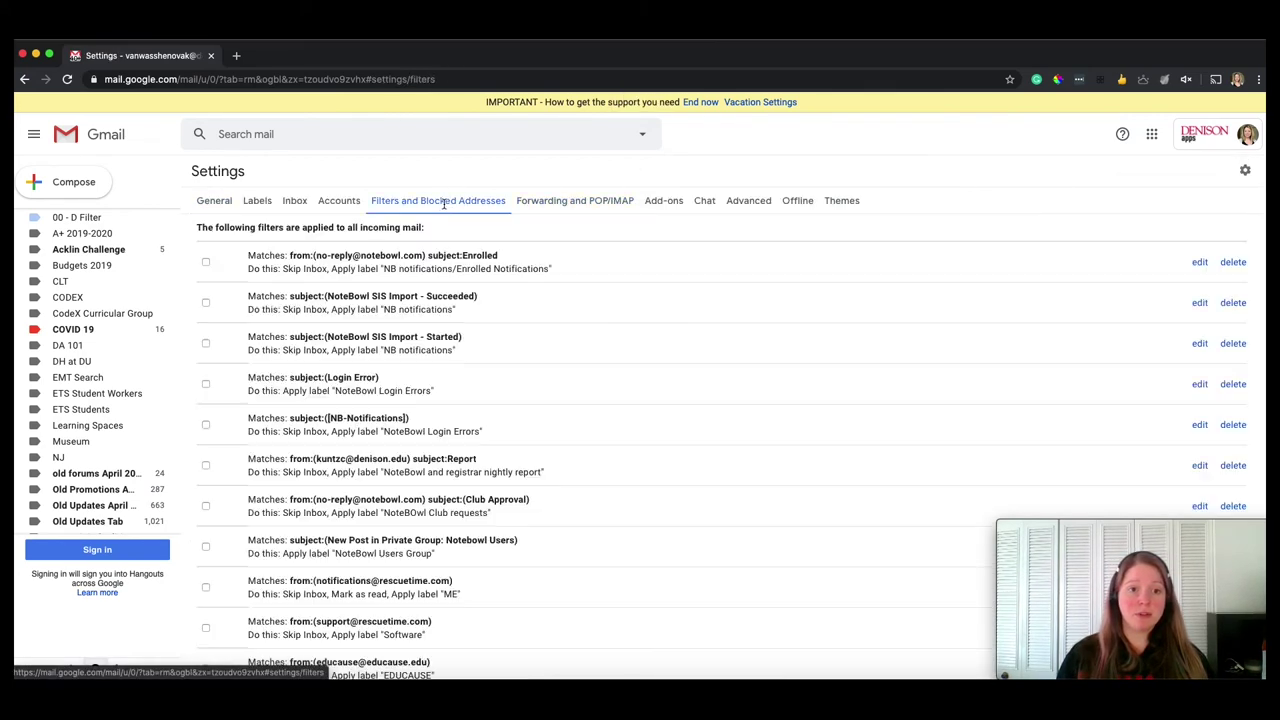
pyautogui.scroll(-5, 265, 486)
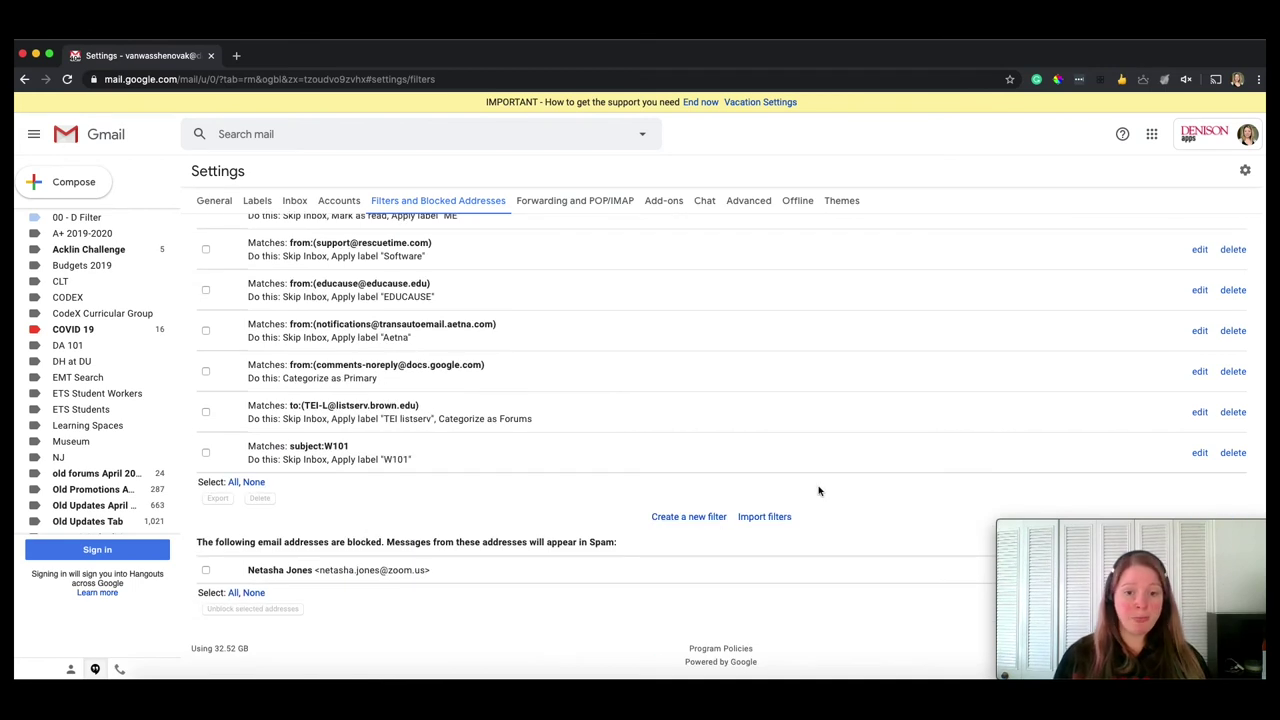
pyautogui.click(708, 516)
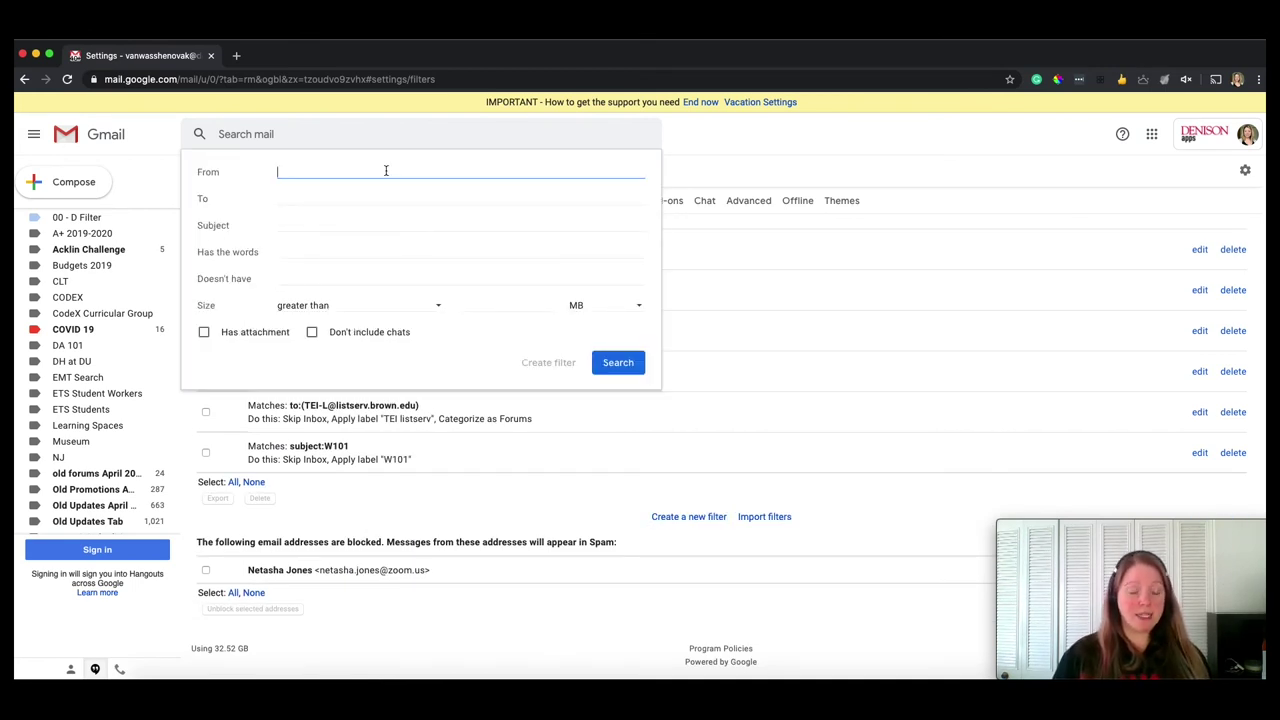
pyautogui.write('madeli')
pyautogui.press('Return')
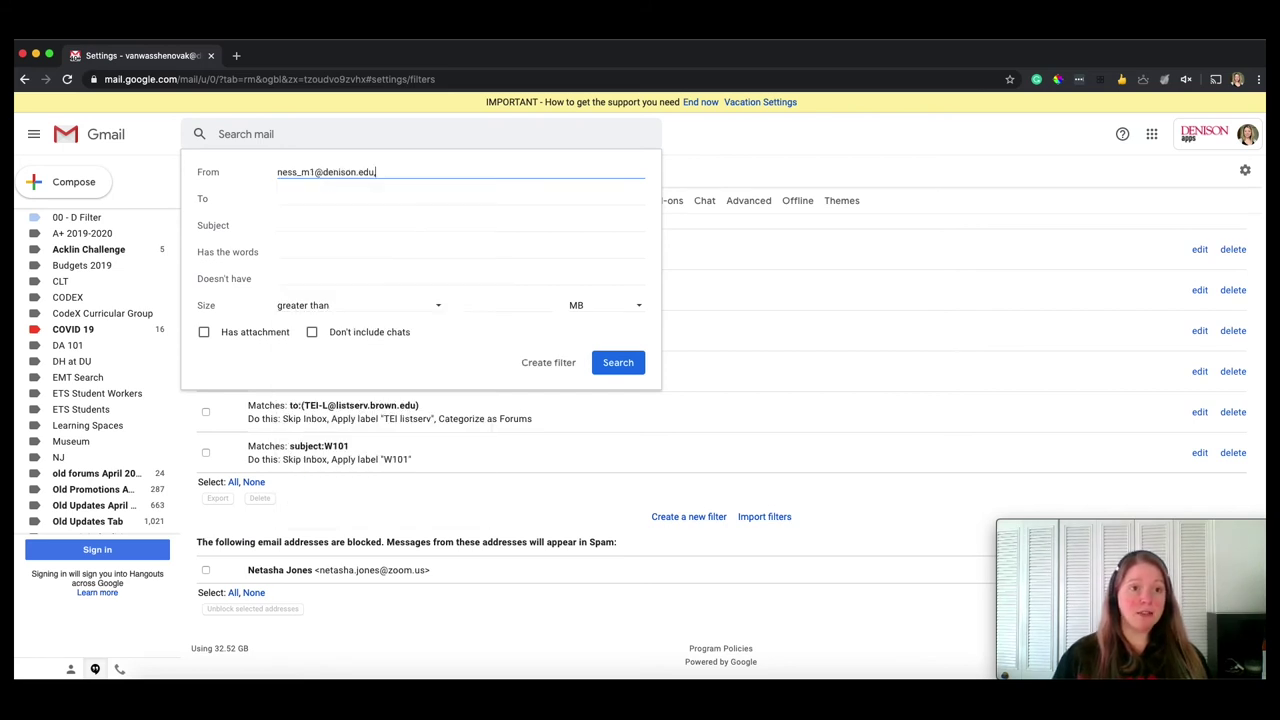
pyautogui.click(550, 362)
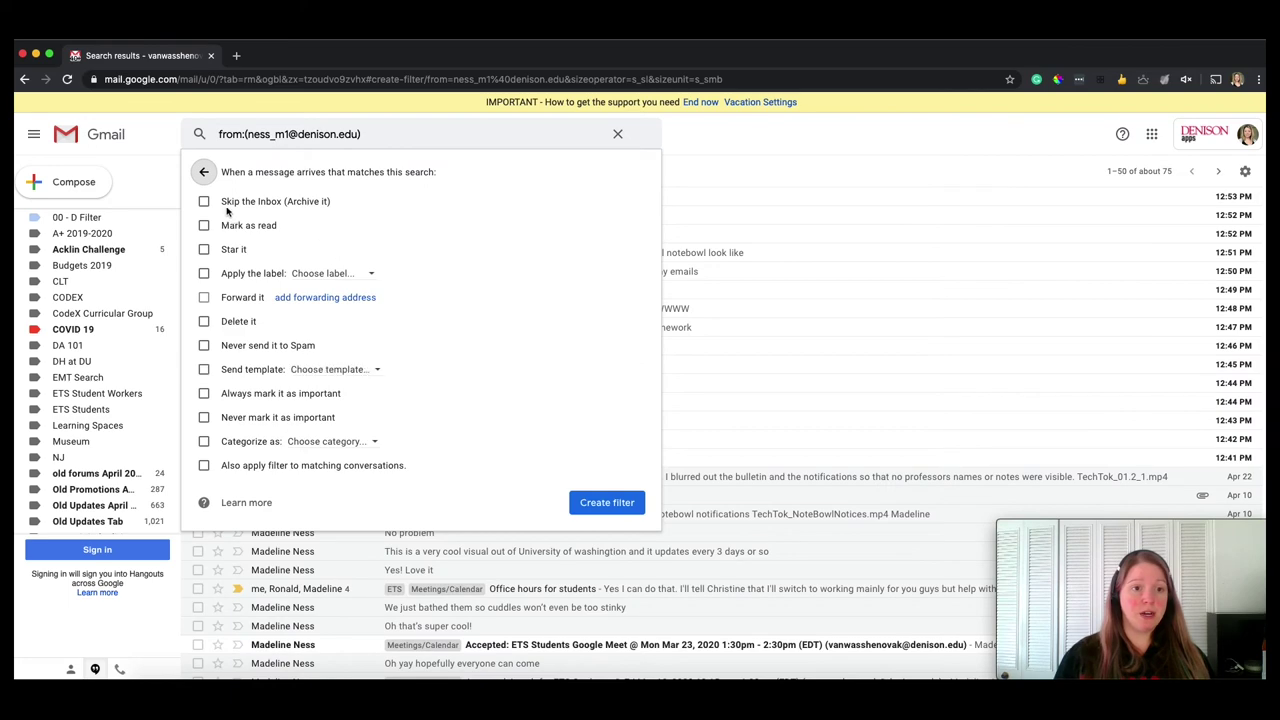
# Make the filter apply a new label named "ETS Student Employees", including to existing matching conversations, and save the filter
pyautogui.click(354, 274)
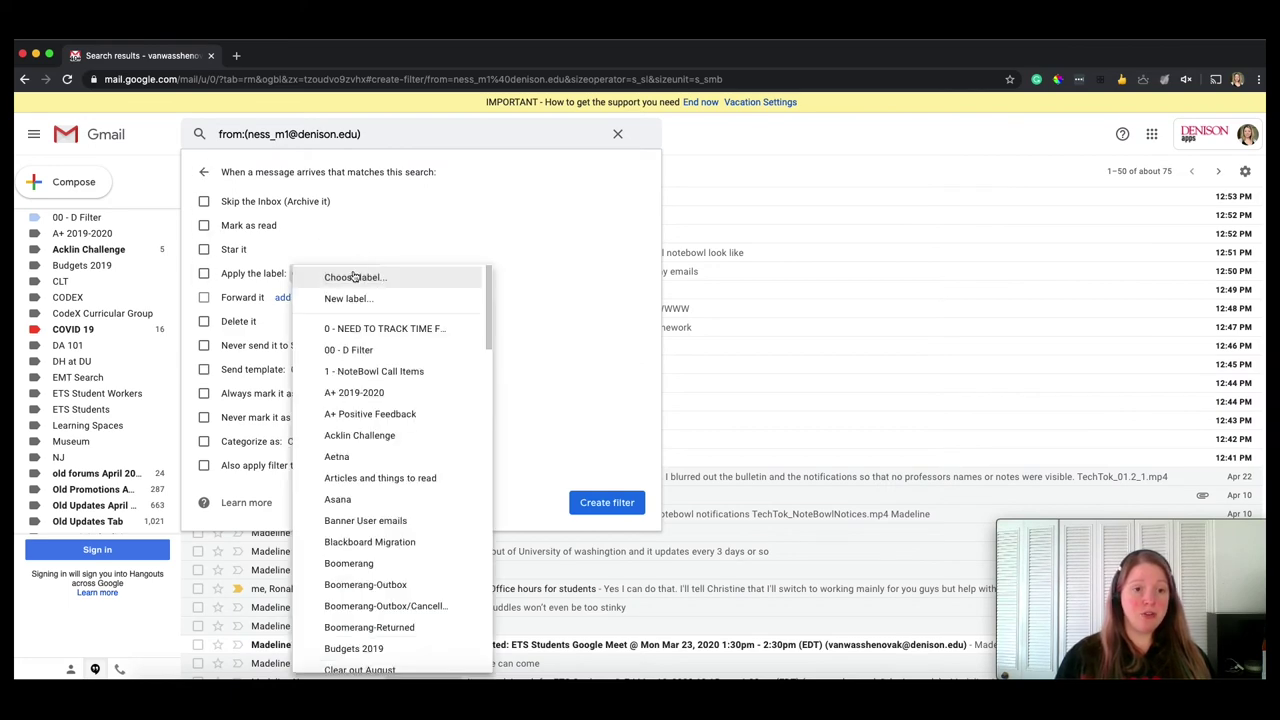
pyautogui.click(354, 297)
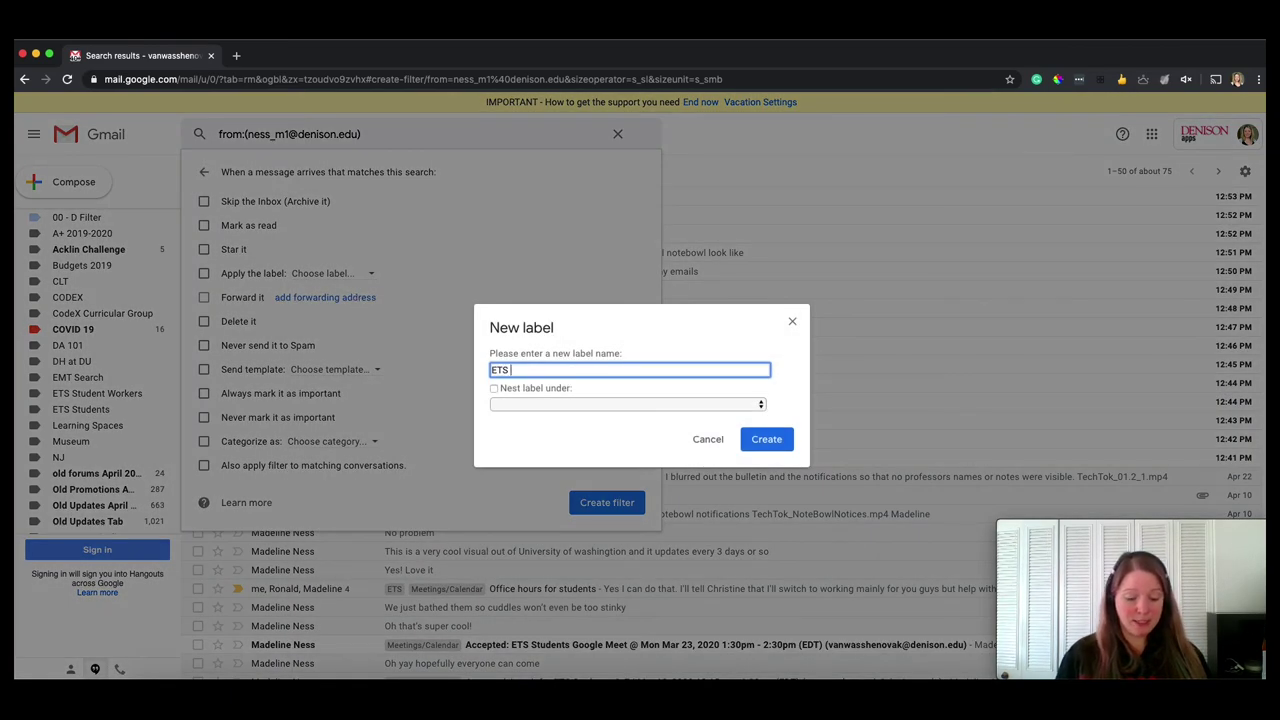
pyautogui.click(766, 439)
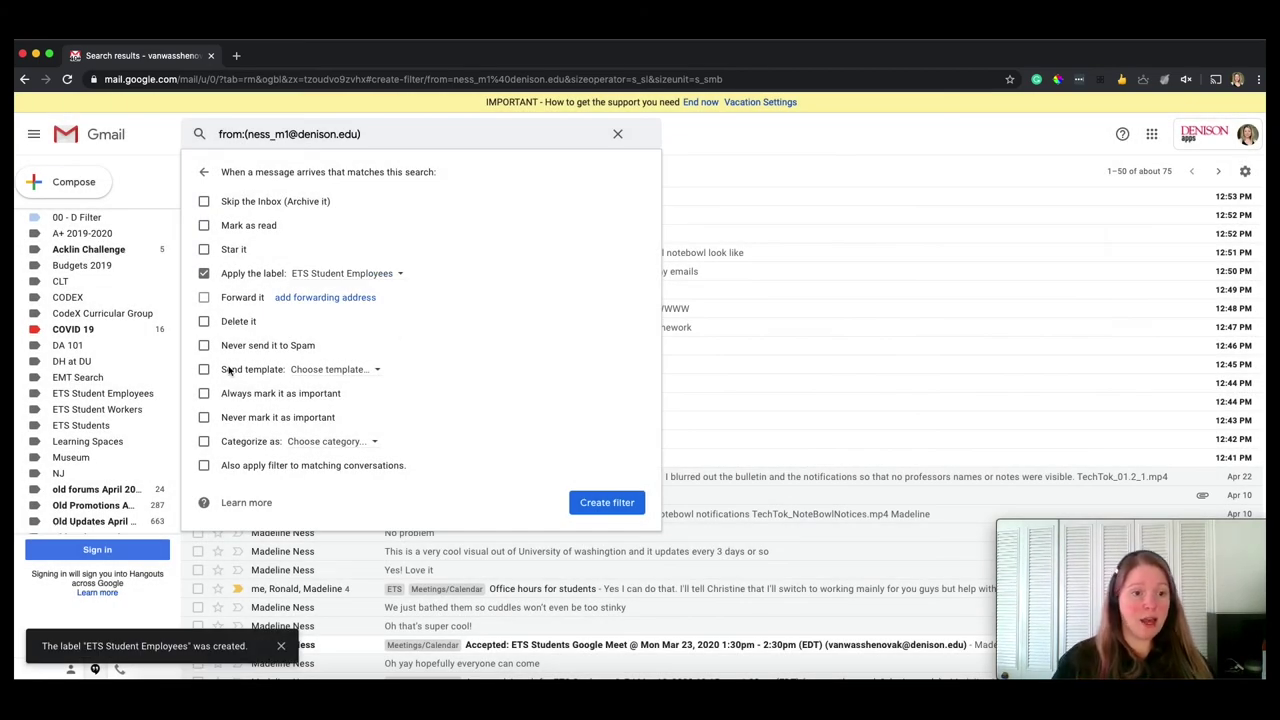
pyautogui.click(203, 466)
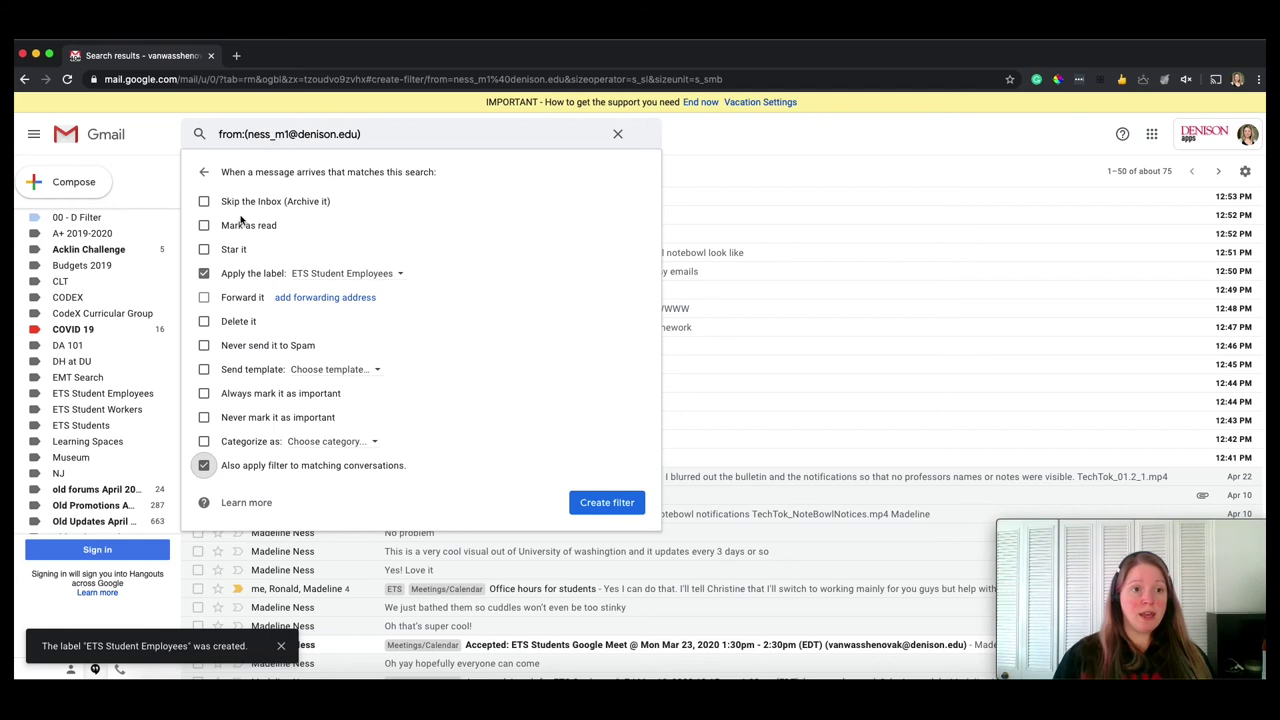
pyautogui.click(609, 502)
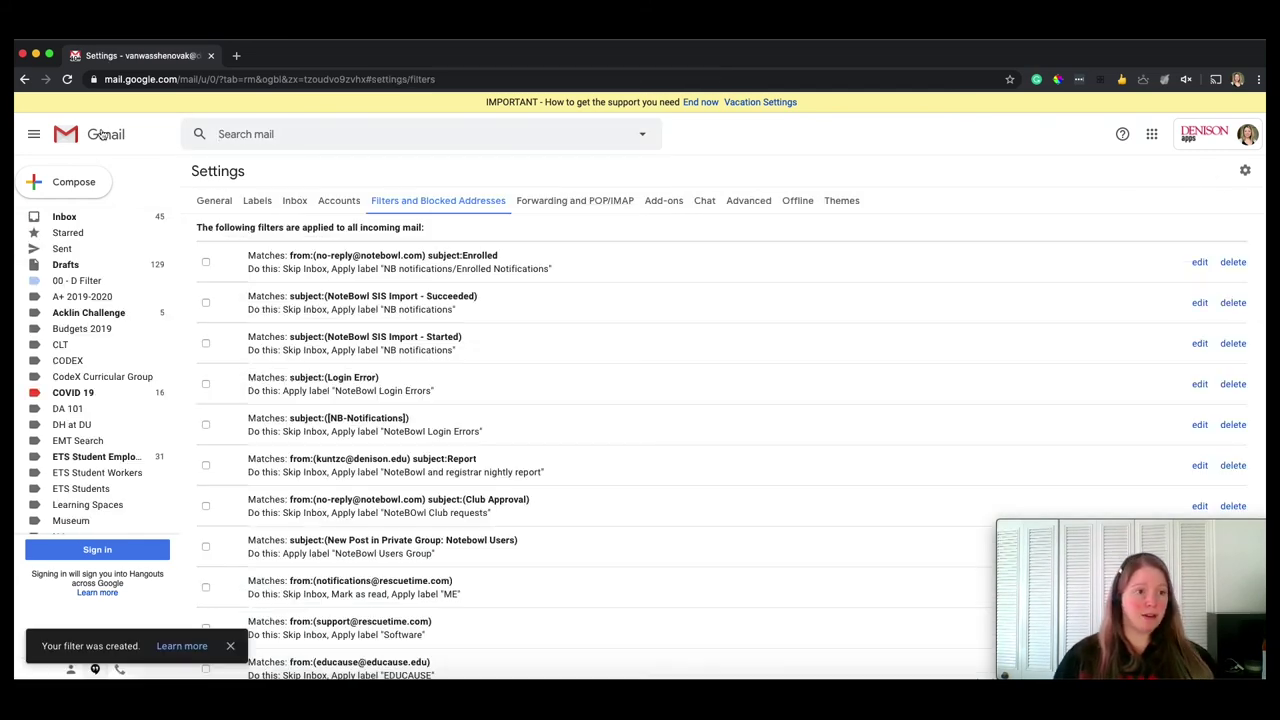
# Return to the inbox and set the ETS Student Employees label's color to light orange
pyautogui.click(80, 218)
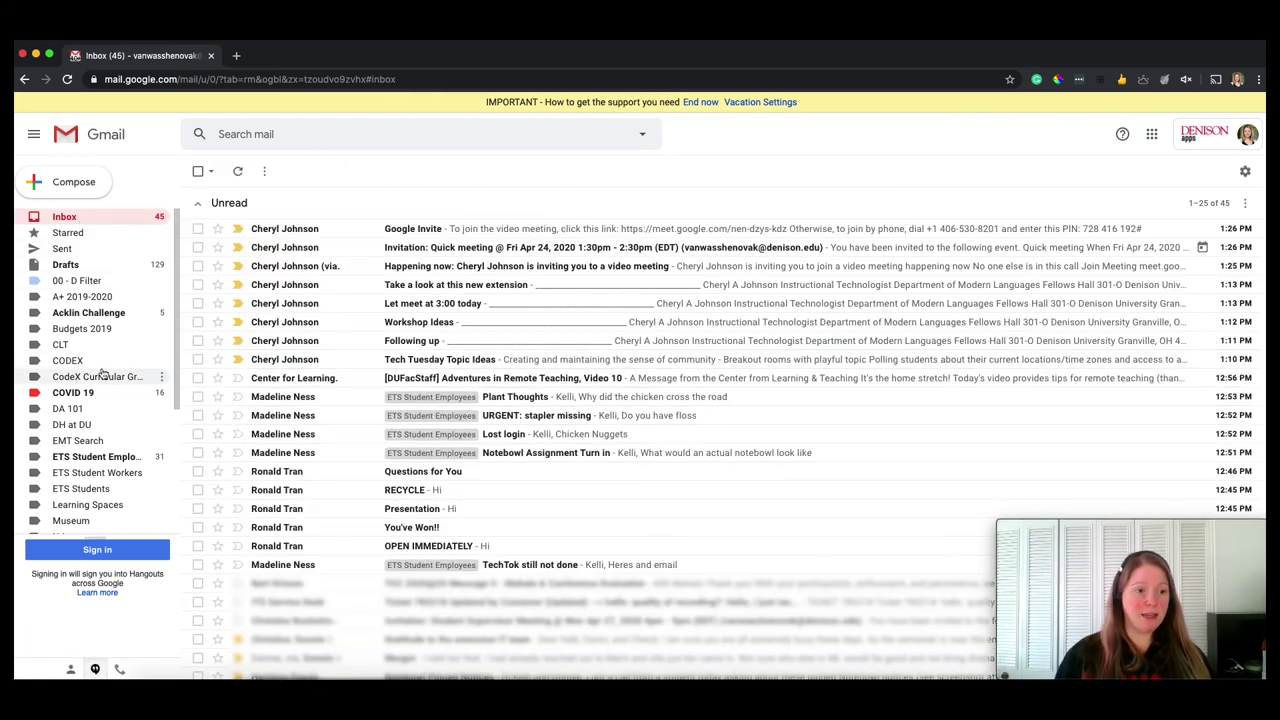
pyautogui.scroll(-5, 102, 380)
pyautogui.scroll(5, 100, 420)
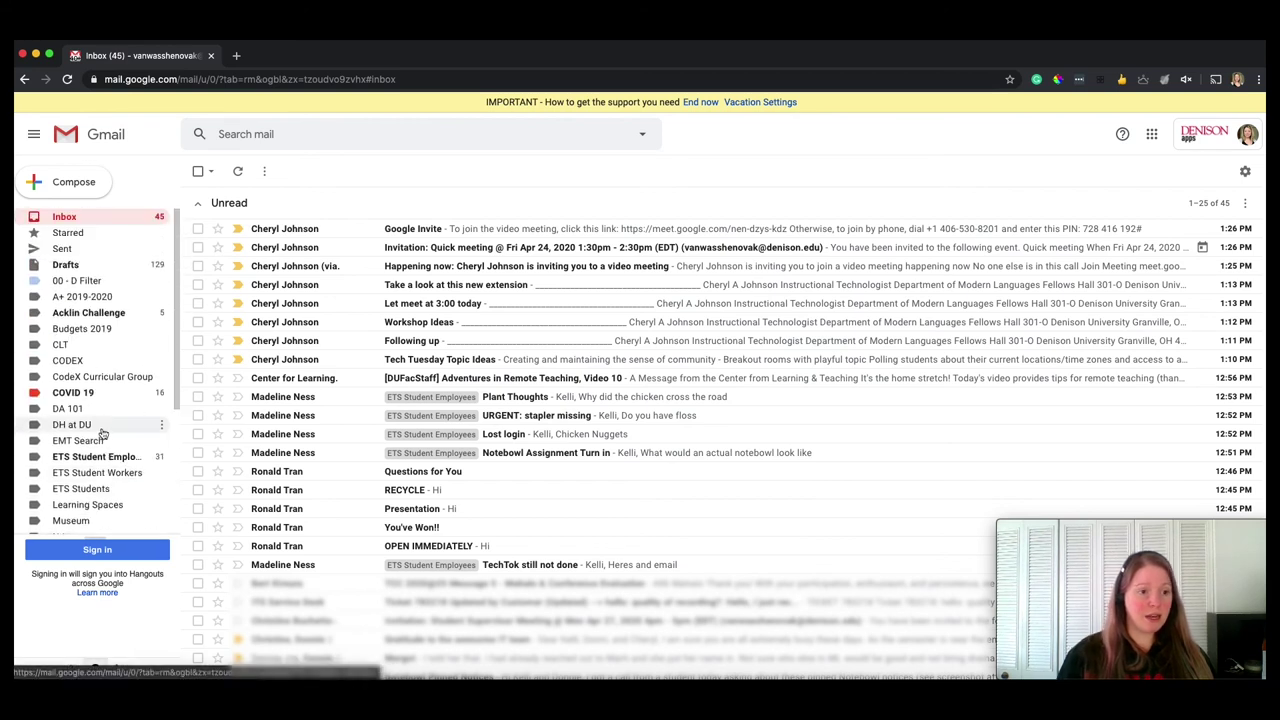
pyautogui.click(161, 455)
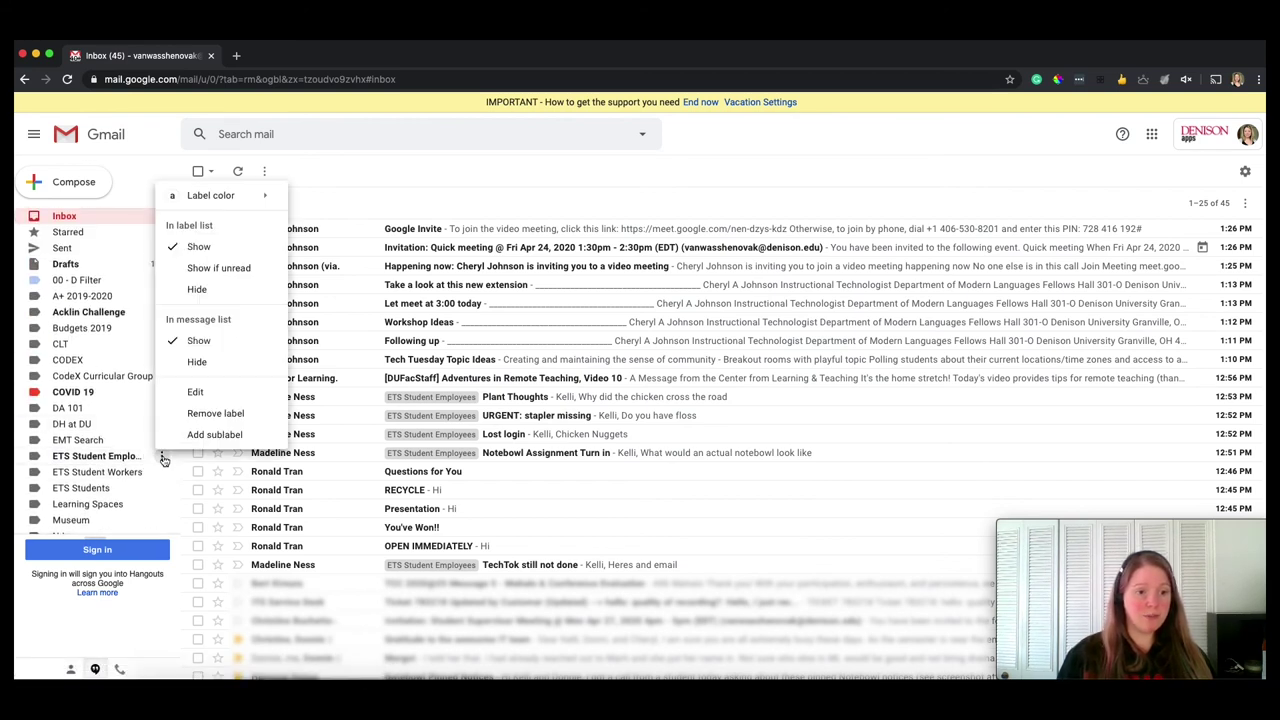
pyautogui.moveTo(248, 198)
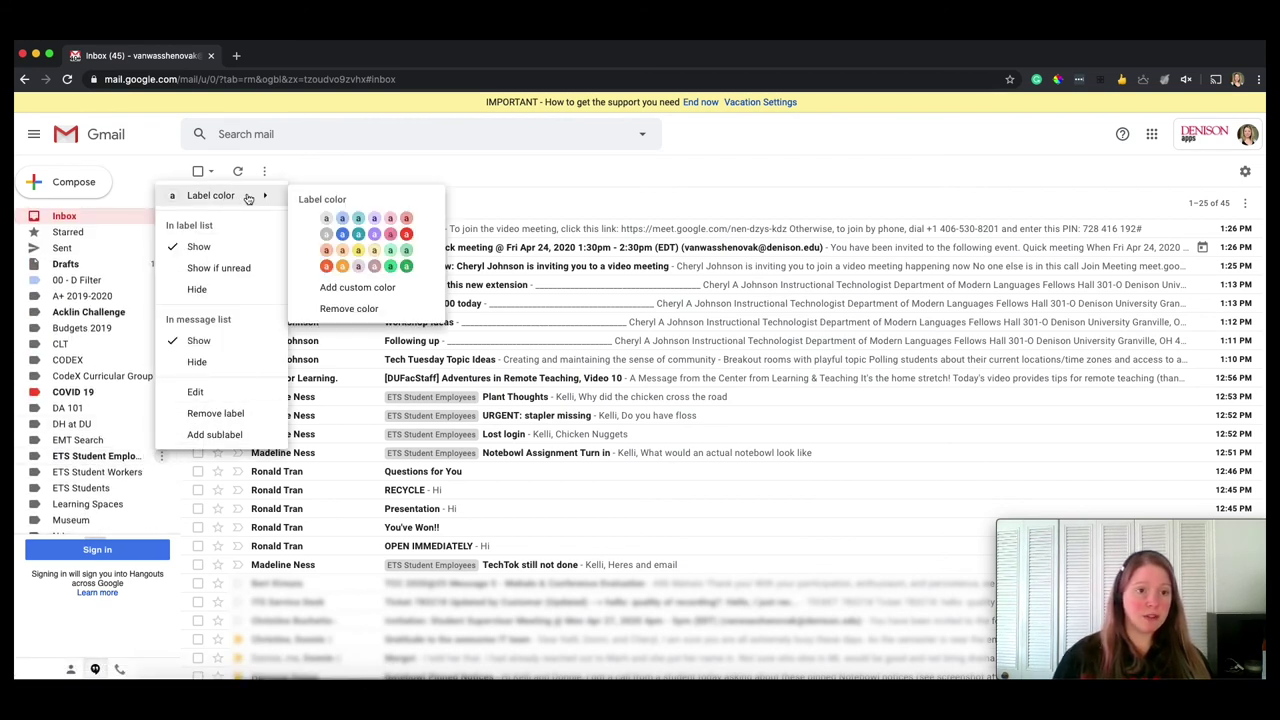
pyautogui.click(341, 257)
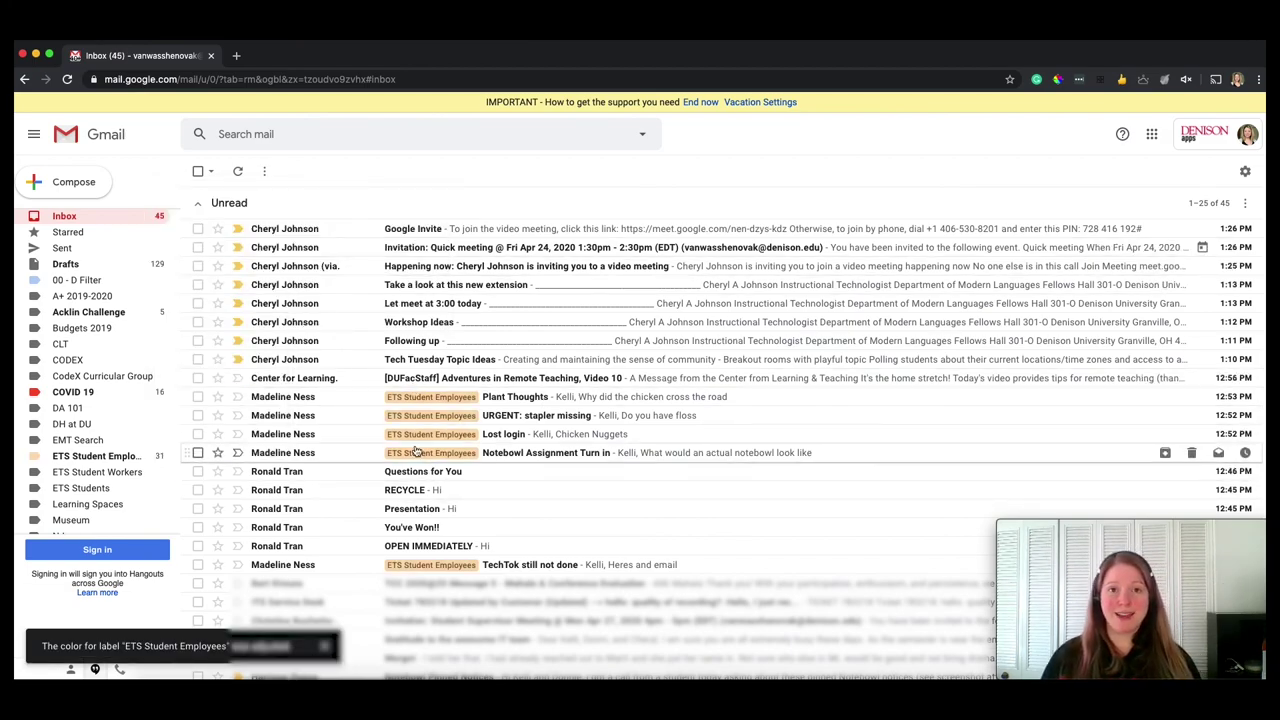